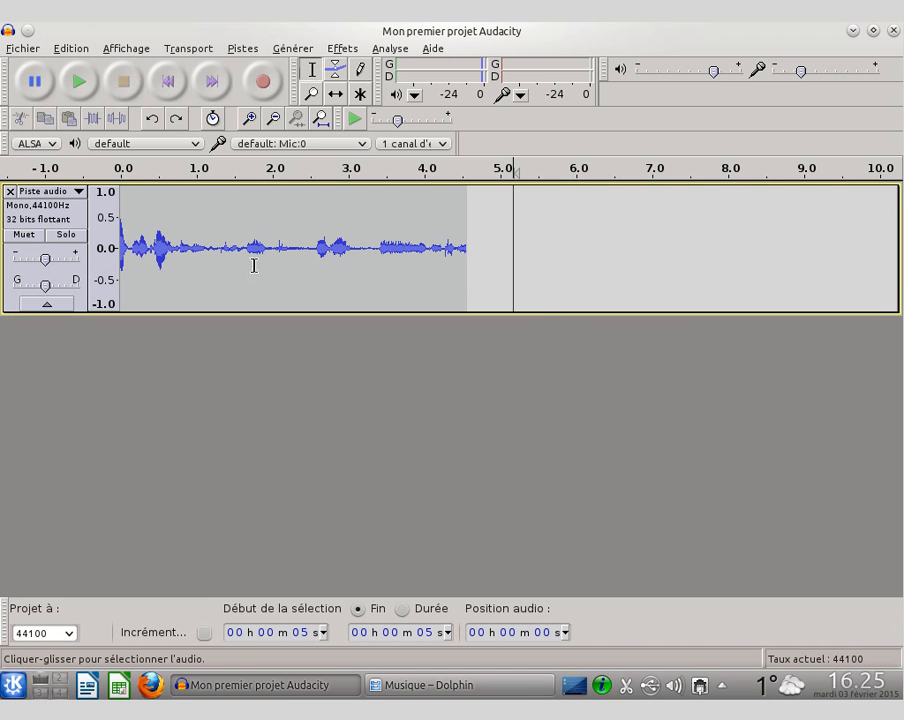
Step: Select different stretches of the audio track, ending with the part from about 2.0 to 4.5 seconds
left_click_drag(149, 216, 204, 228)
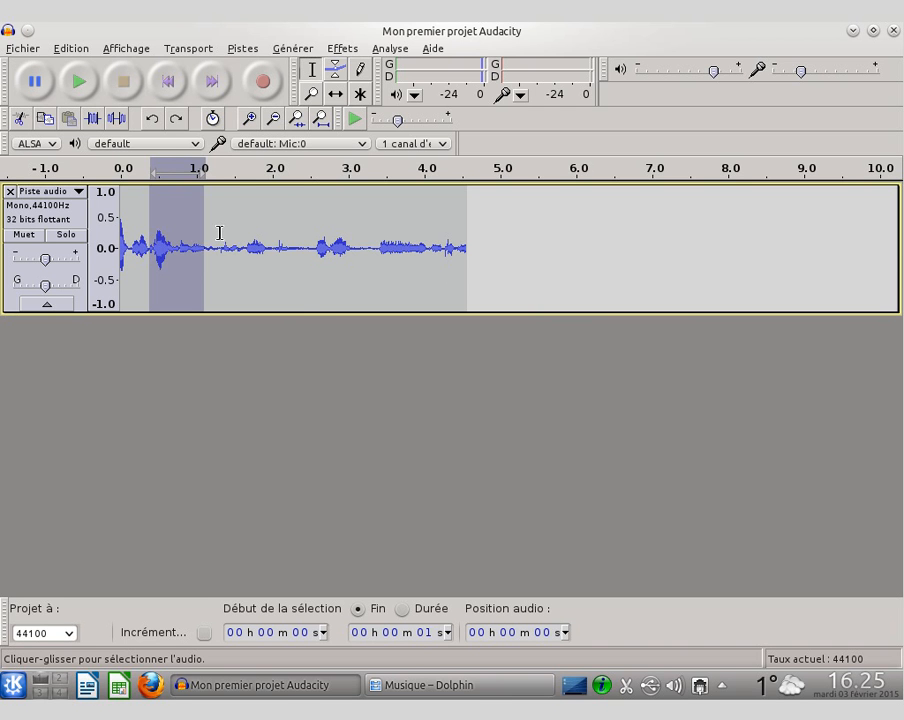
left_click_drag(220, 233, 328, 257)
left_click_drag(461, 285, 268, 272)
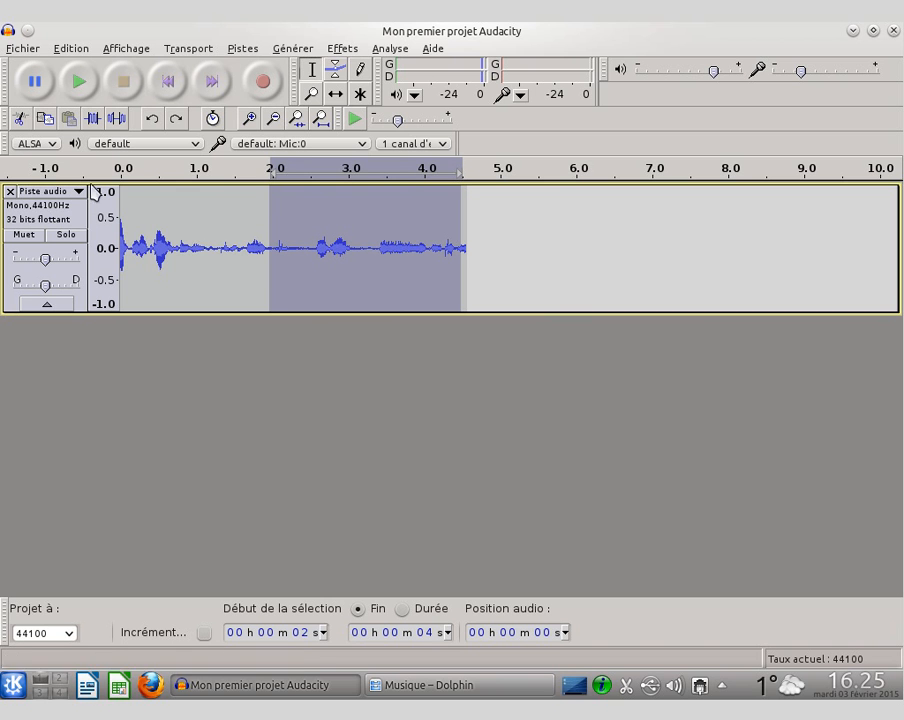
Step: Try normalizing the whole track to a maximum amplitude of -1.0 dB with DC offset removal, and undo it
left_click(43, 218)
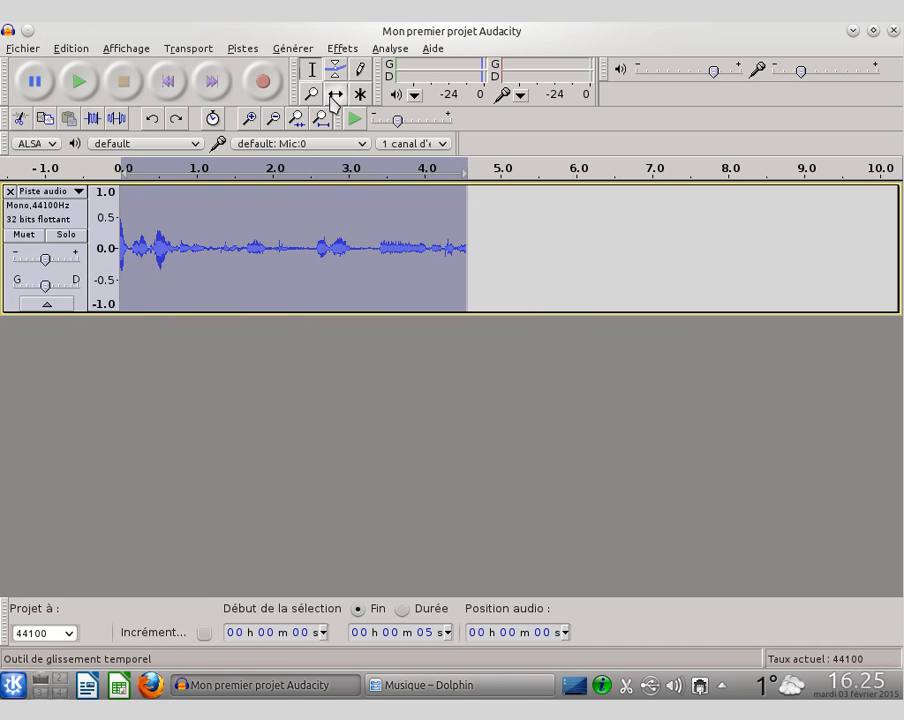
left_click(342, 48)
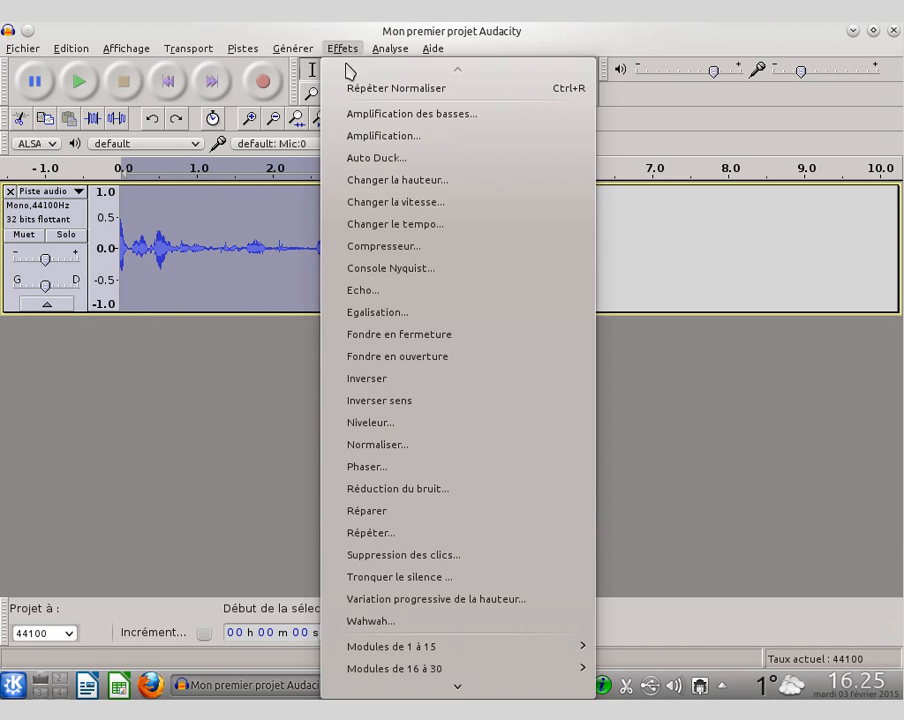
left_click(477, 452)
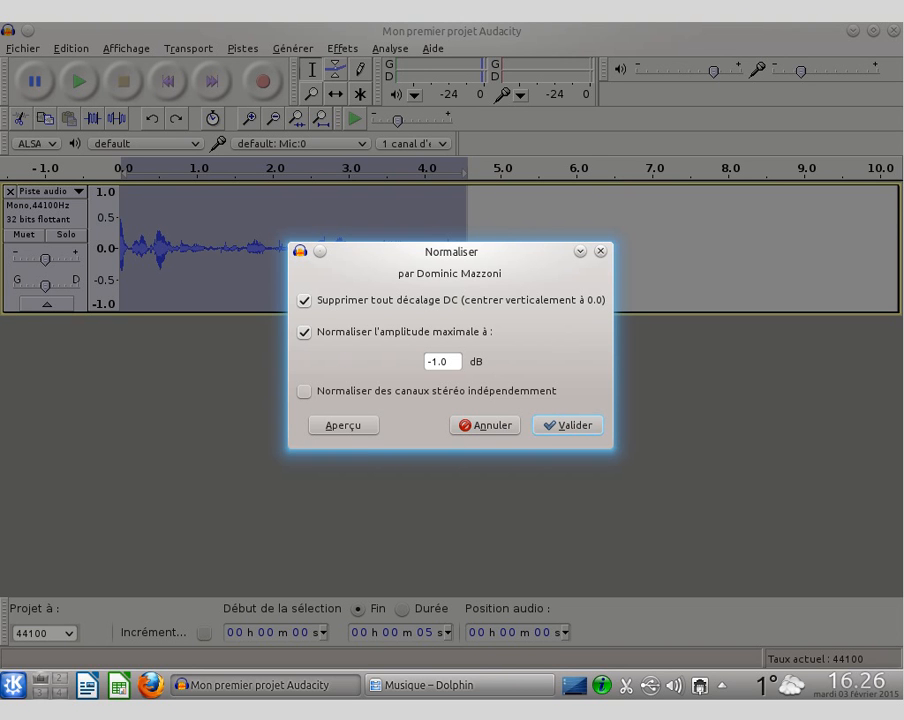
left_click(566, 426)
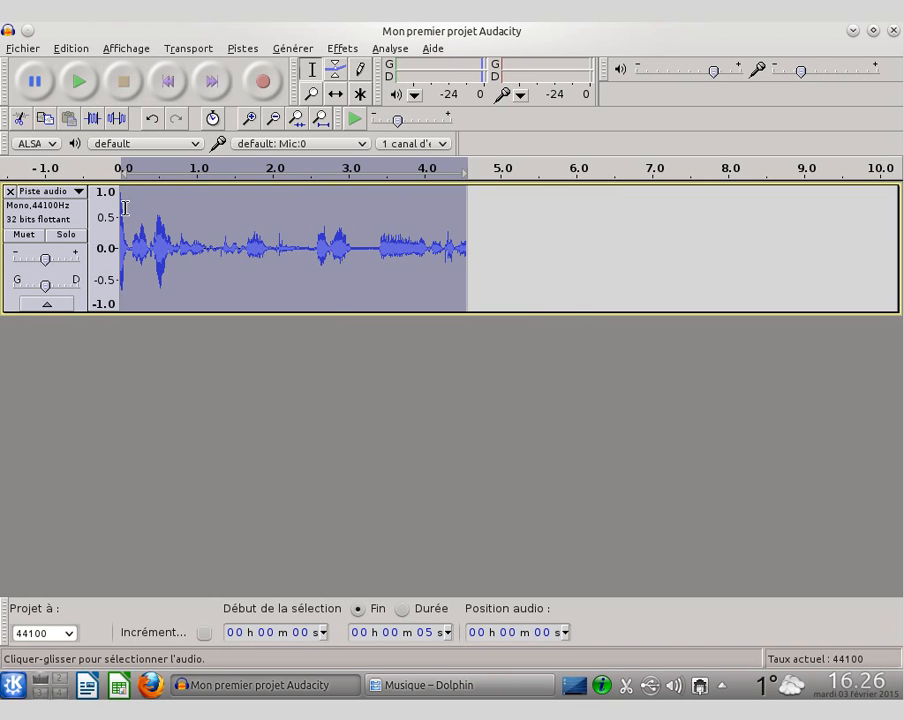
left_click(65, 50)
left_click(80, 74)
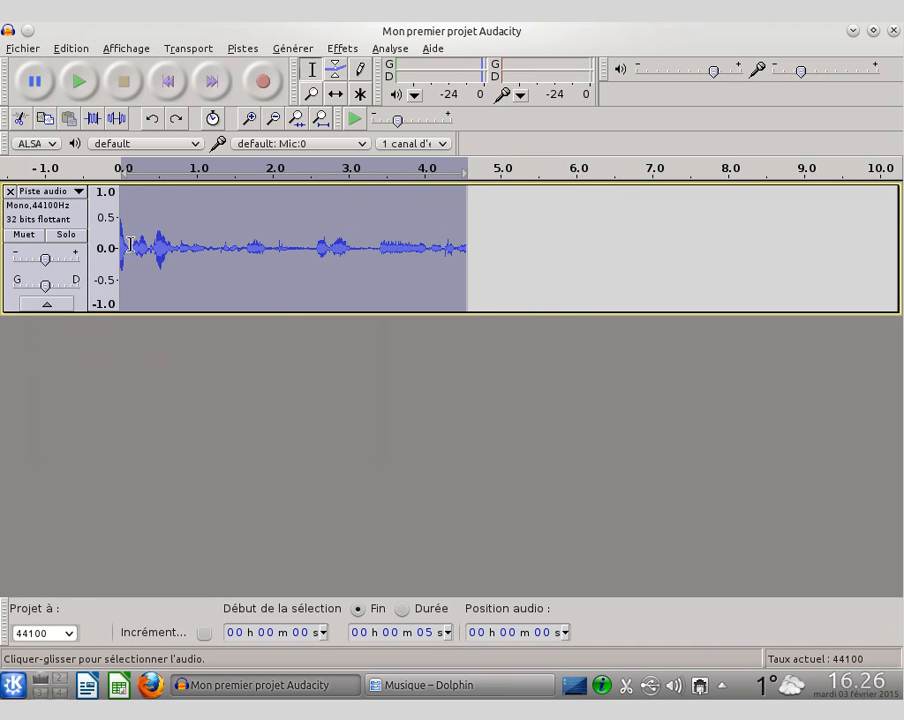
Step: Cut the loud peak in about the first 0.1 seconds of the recording and join the remaining audio
left_click_drag(130, 244, 121, 244)
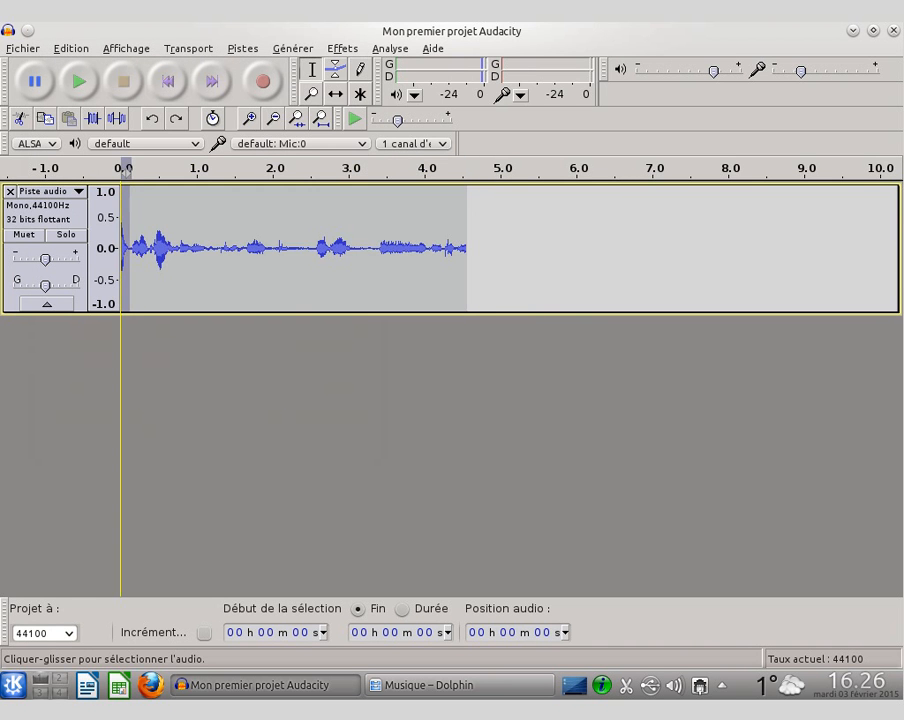
left_click(72, 50)
mouse_move(110, 121)
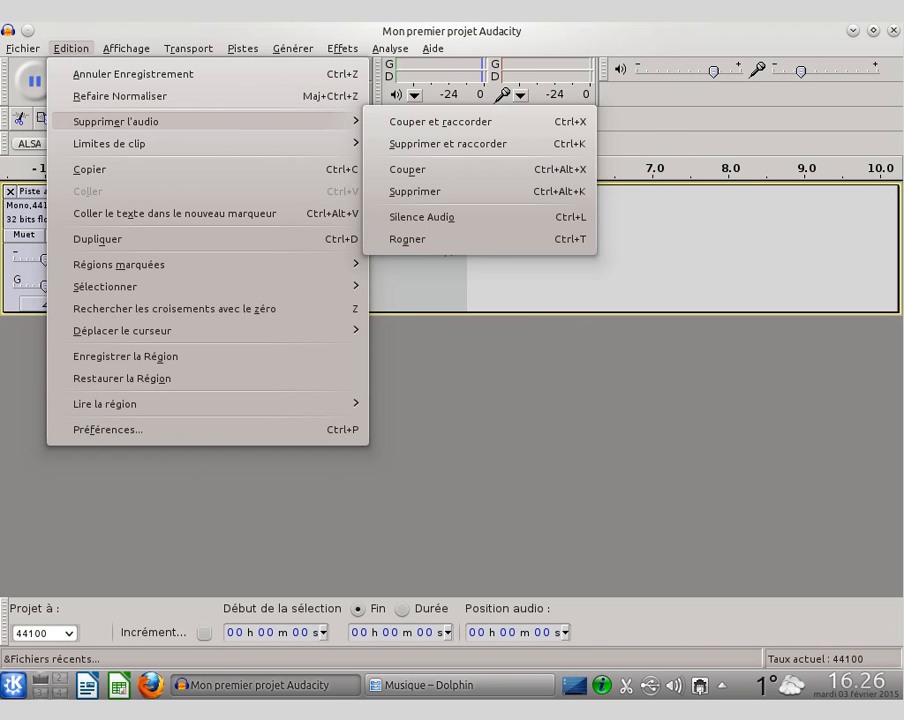
left_click(446, 123)
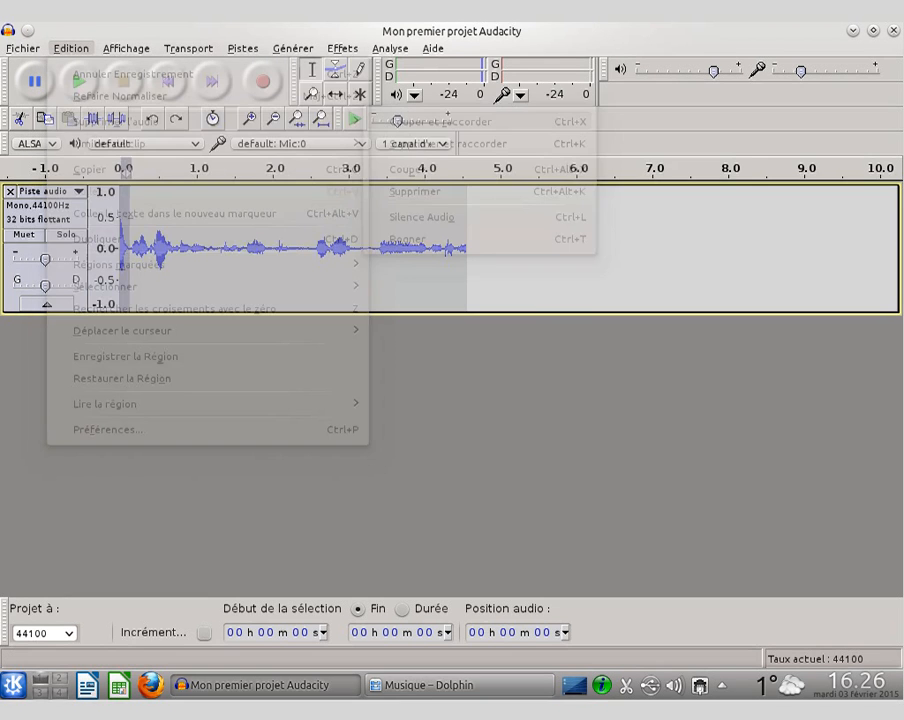
left_click(247, 283)
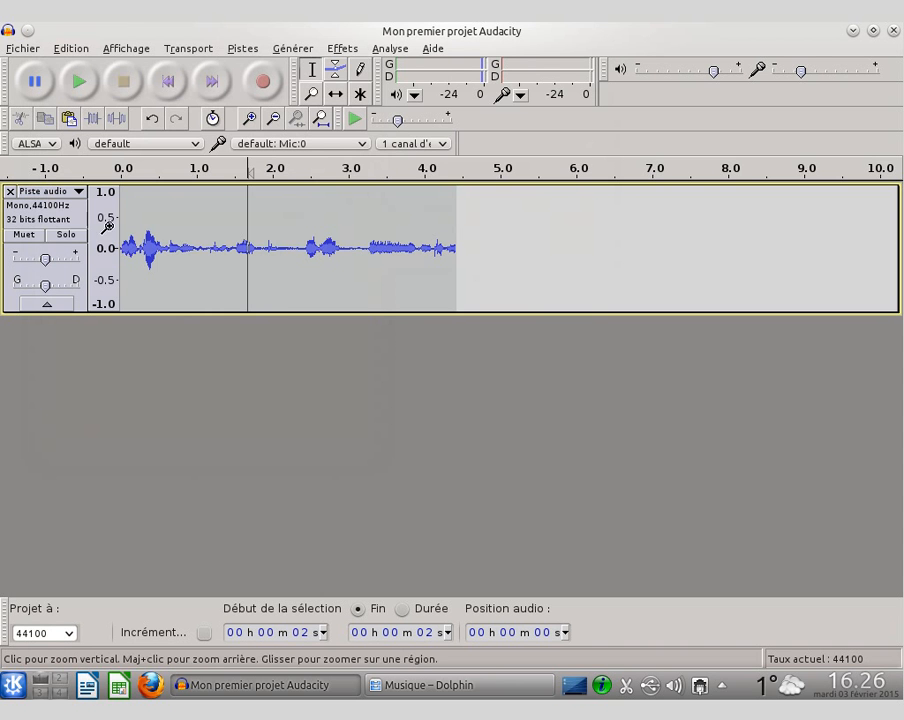
Step: Normalize the whole trimmed track to a maximum amplitude of -1.0 dB, with DC offset removal
left_click(60, 225)
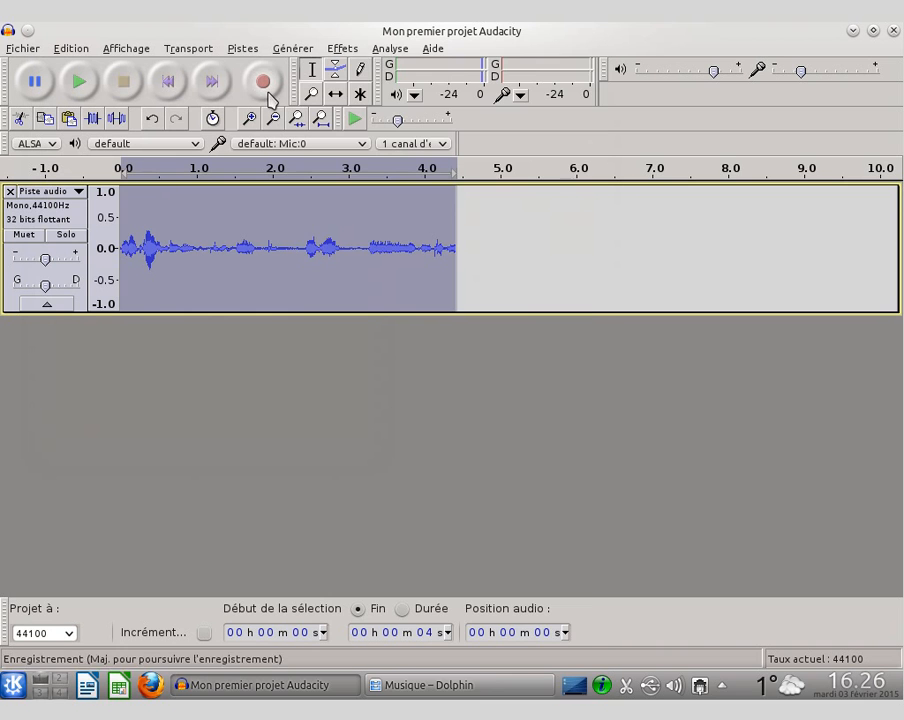
left_click(342, 48)
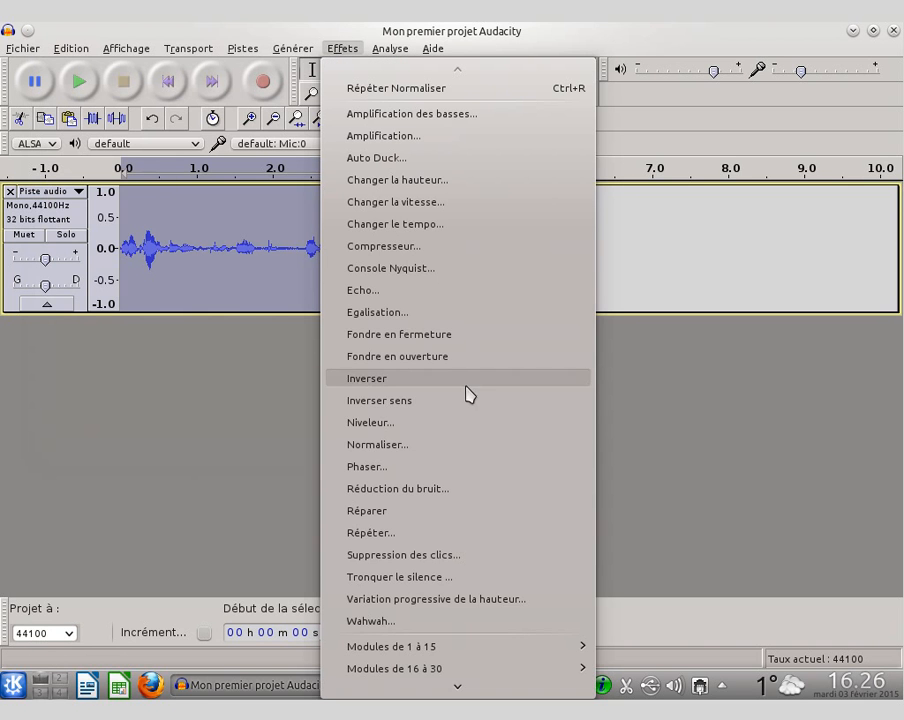
left_click(444, 446)
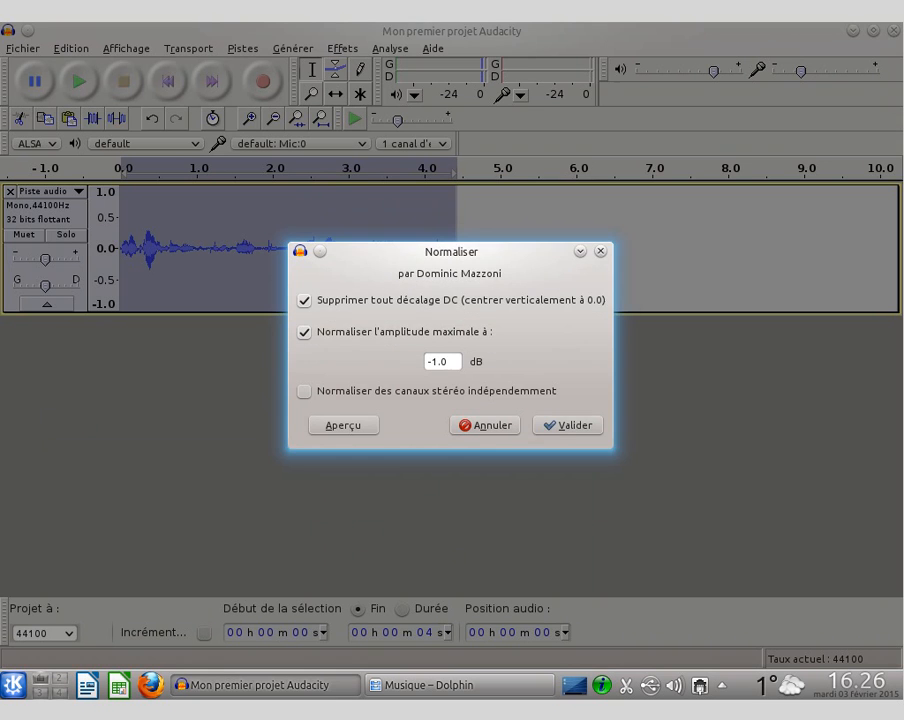
left_click(575, 430)
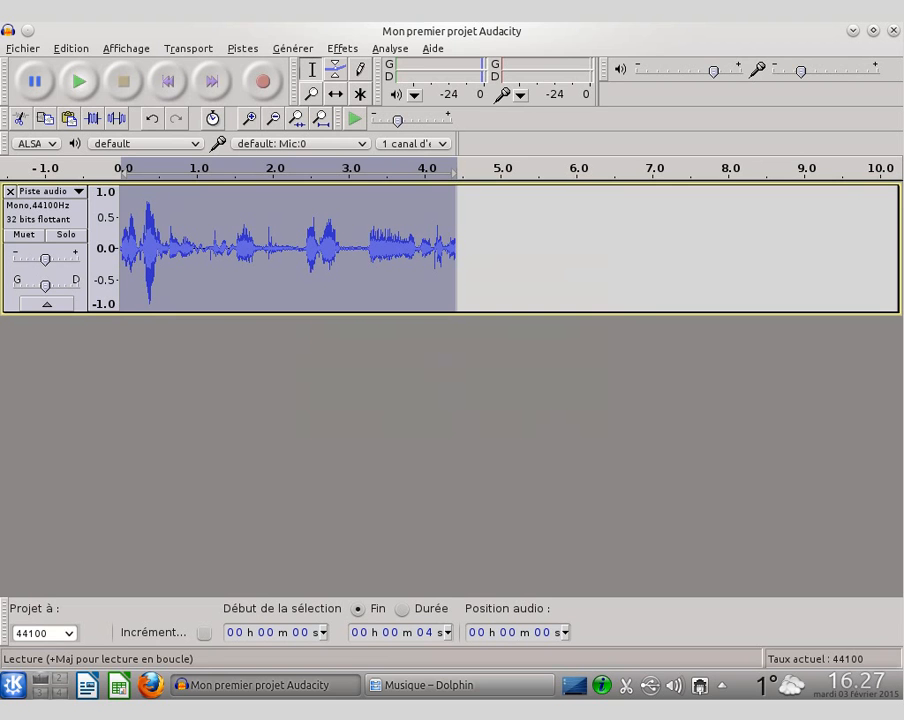
Step: Play the normalized track to check its sound, and stop the playback
left_click(79, 81)
left_click(86, 77)
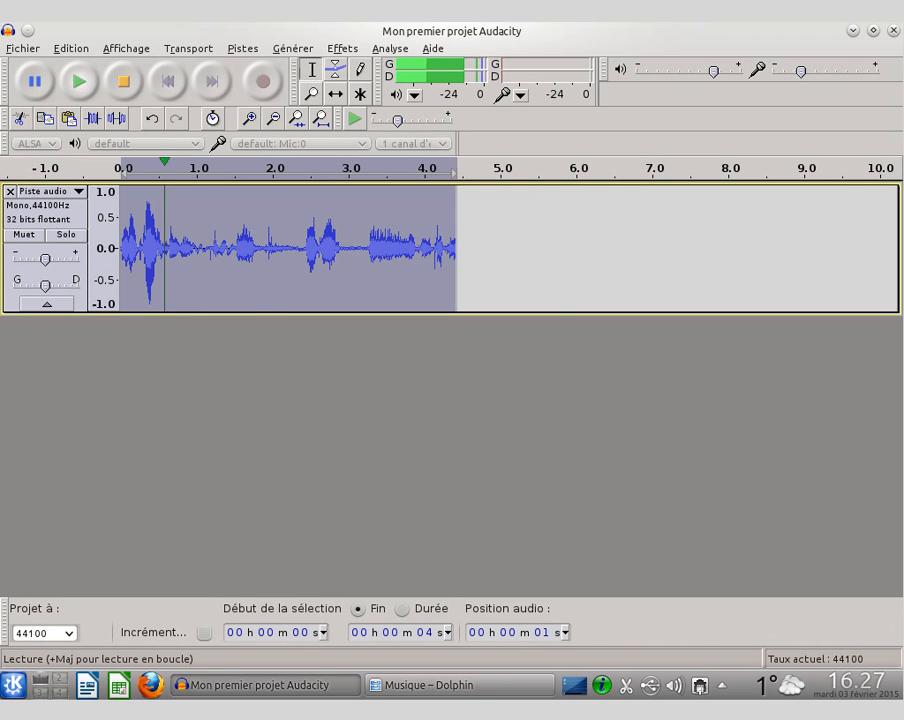
left_click(86, 77)
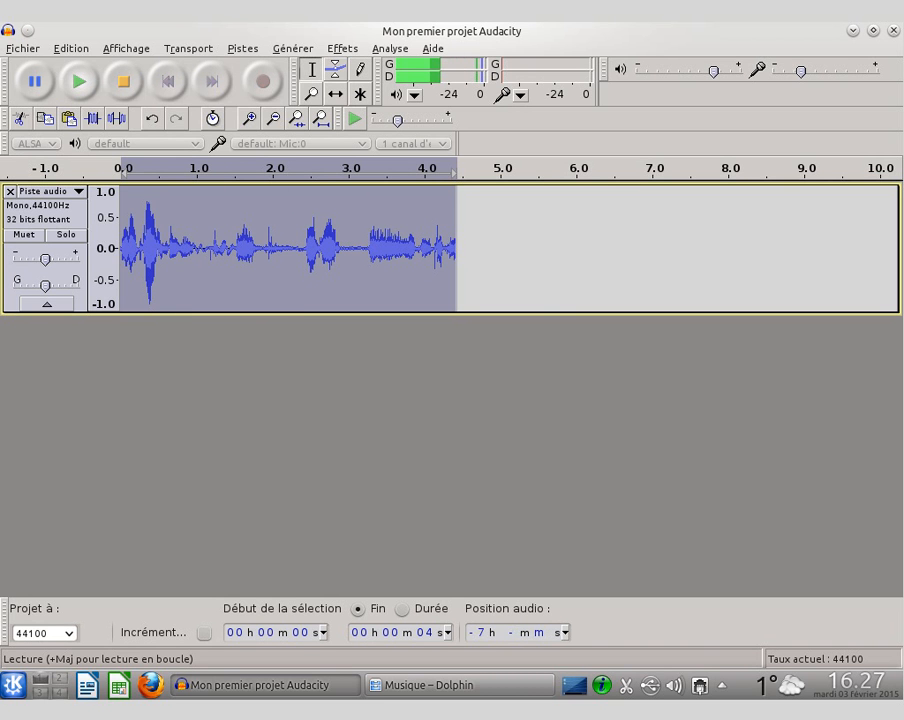
left_click(124, 82)
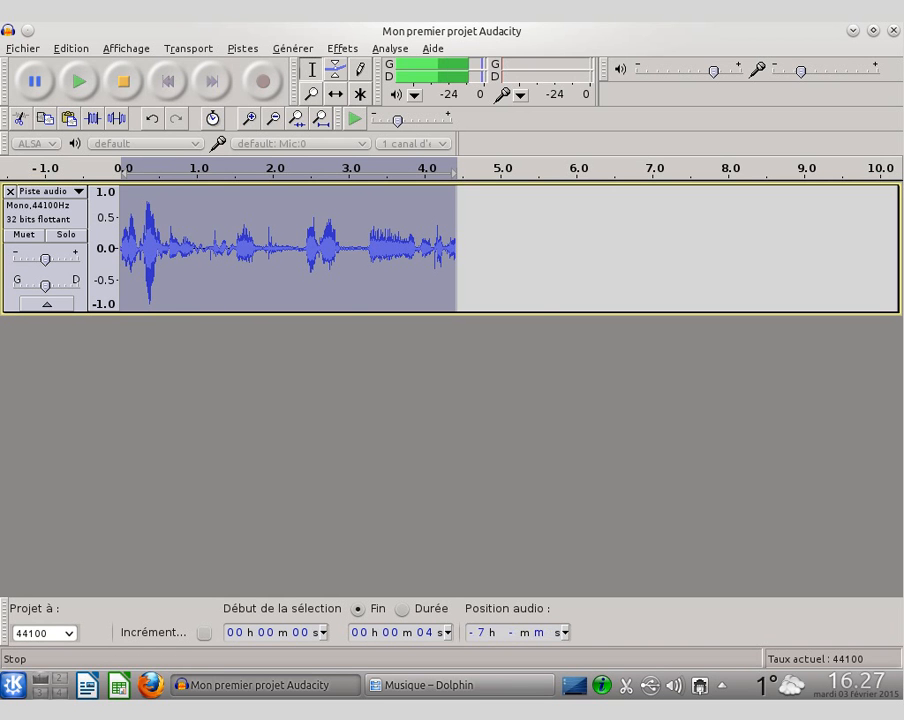
Step: Select the quiet passage from about 2.9 to 3.2 seconds and listen to its background noise
left_click(352, 263)
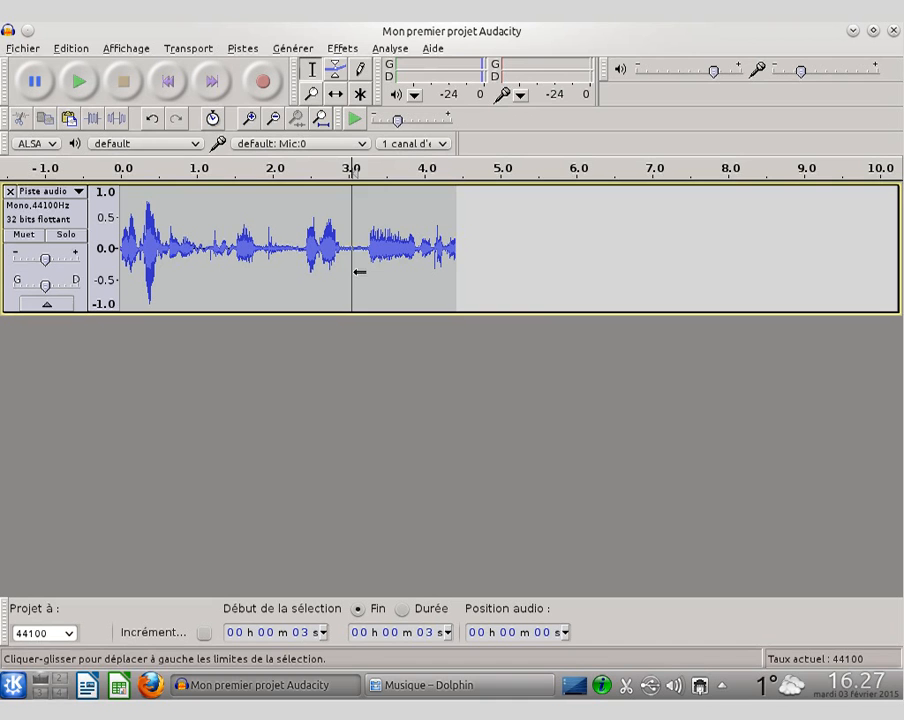
left_click_drag(343, 242, 365, 240)
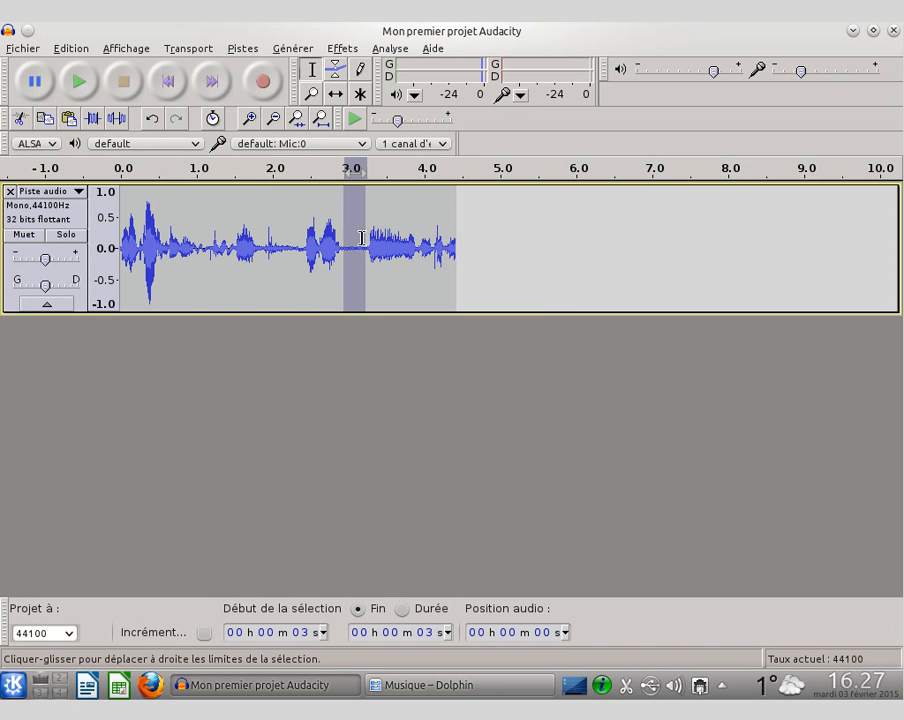
left_click(80, 82)
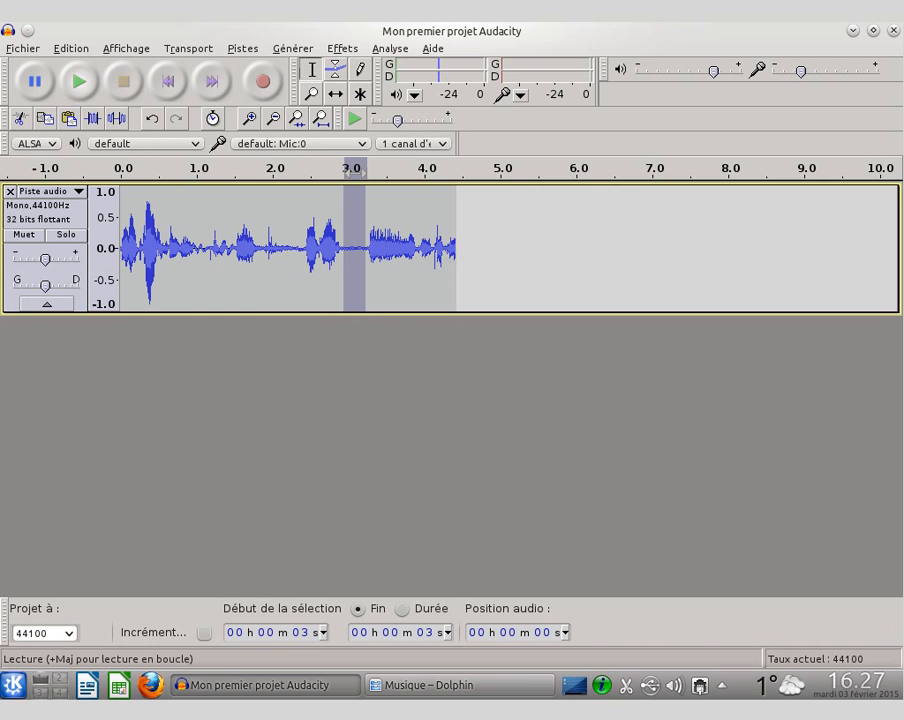
left_click(80, 82)
left_click(80, 82)
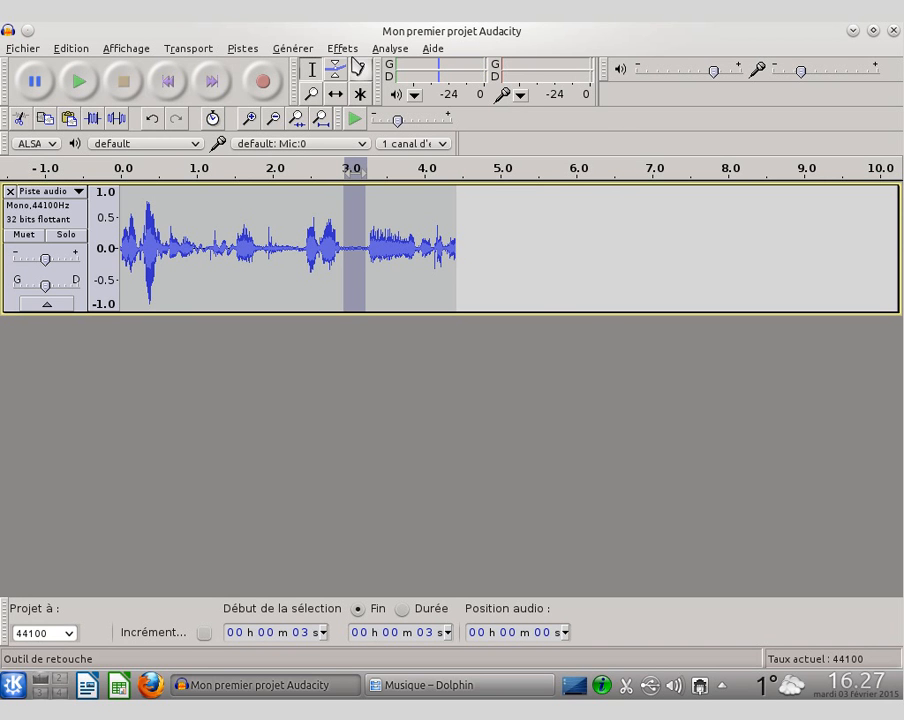
Step: Take the noise profile for Noise Reduction (Réduction du bruit) from the selected quiet passage
left_click(342, 48)
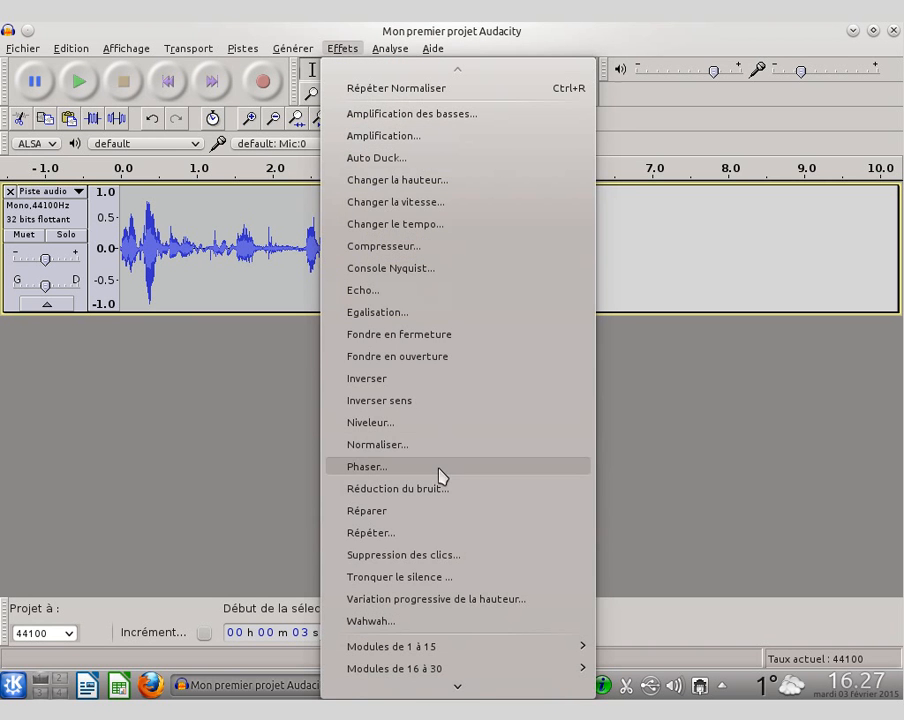
left_click(421, 489)
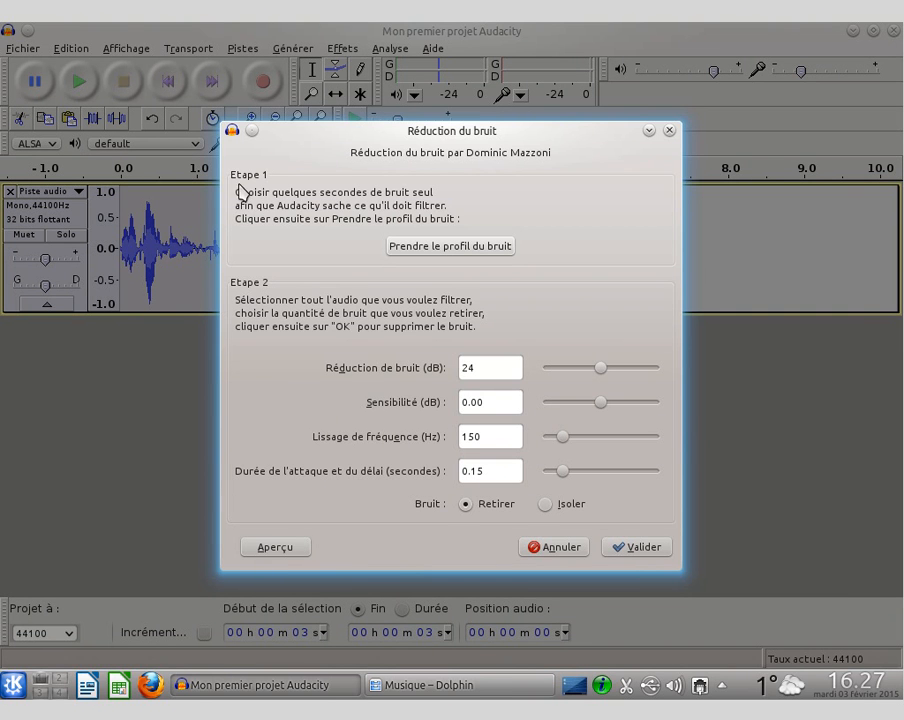
left_click_drag(345, 140, 540, 145)
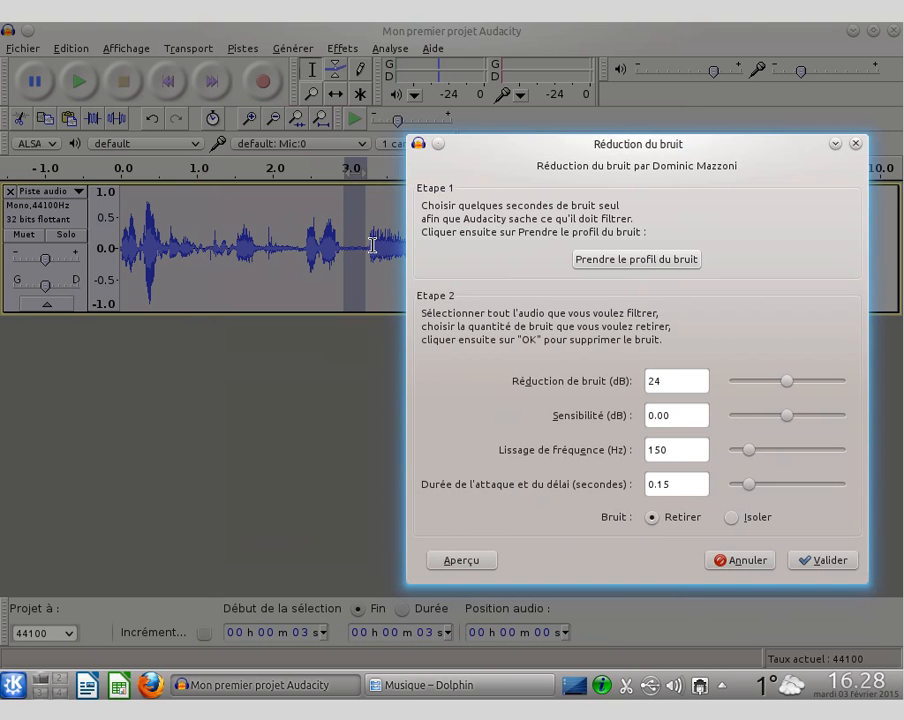
left_click(599, 262)
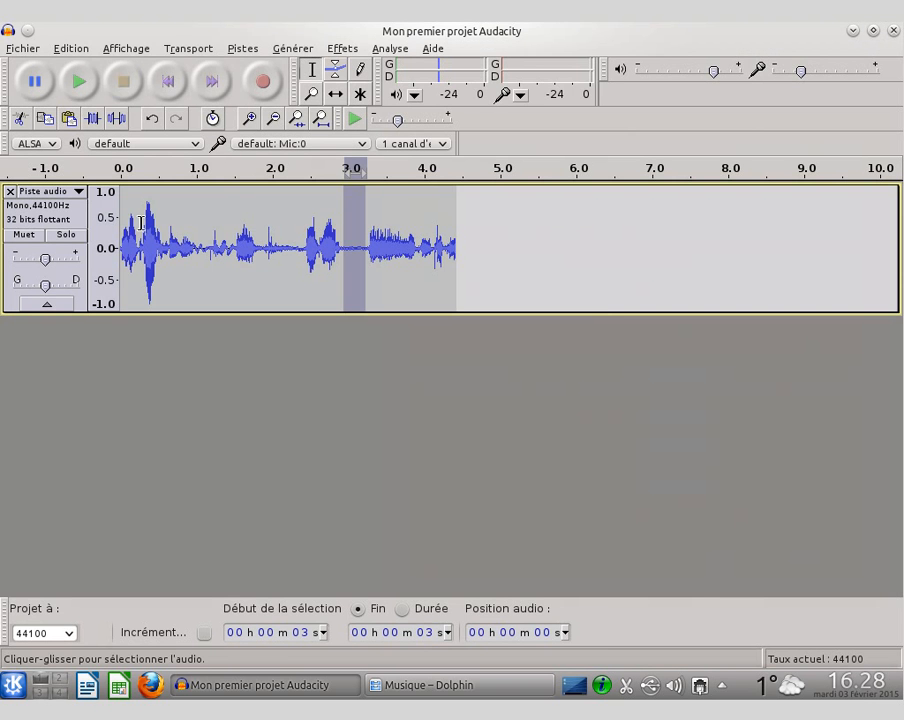
Step: Apply noise reduction to the whole track with 24 dB reduction, 0.00 dB sensitivity, 150 Hz smoothing and 0.15 s attack/decay
left_click(42, 218)
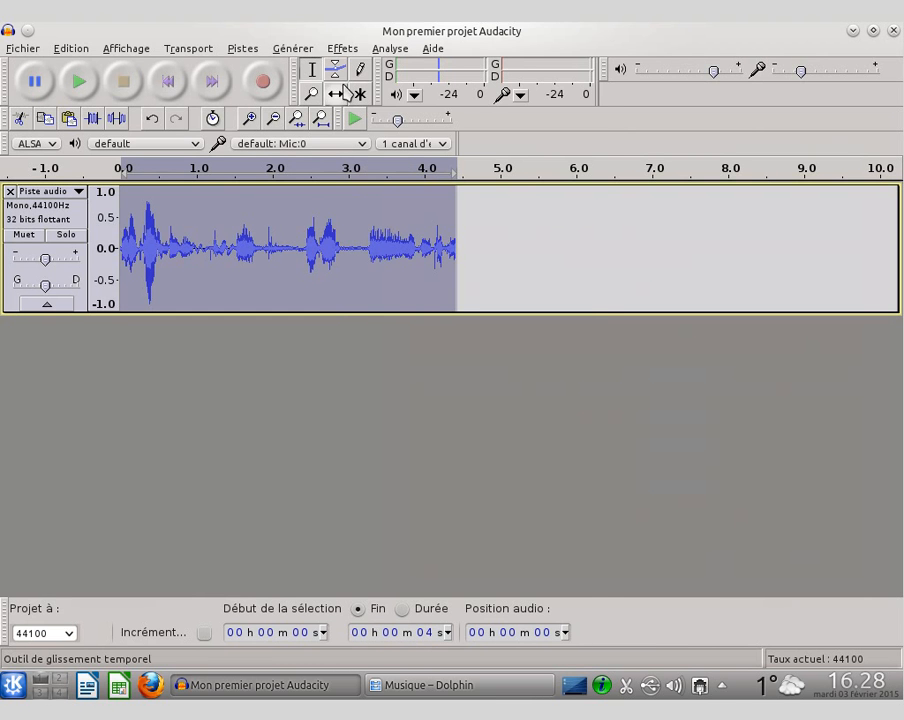
left_click(343, 49)
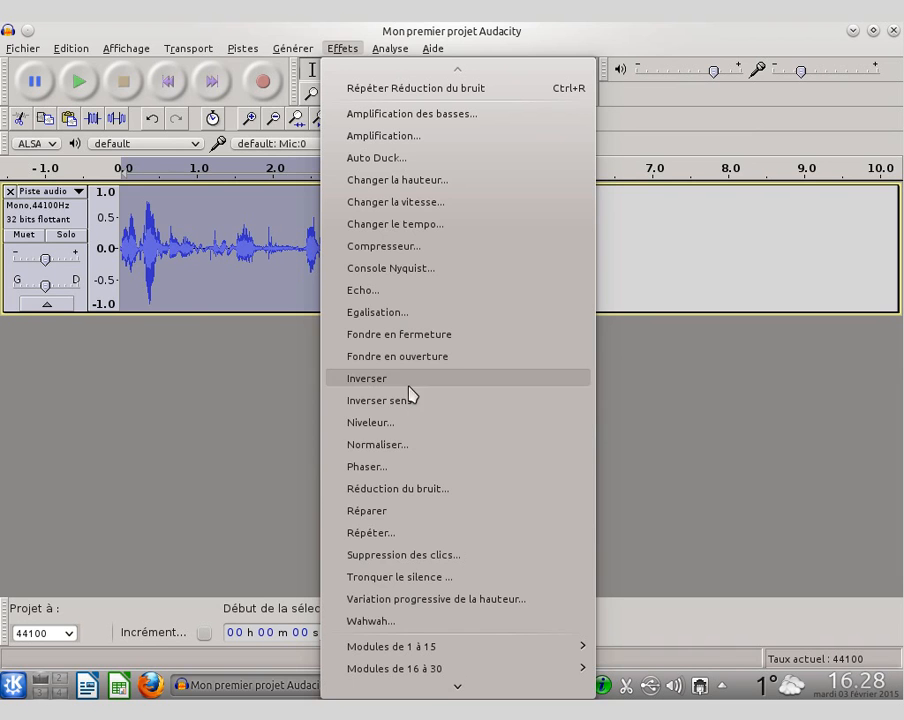
left_click(410, 490)
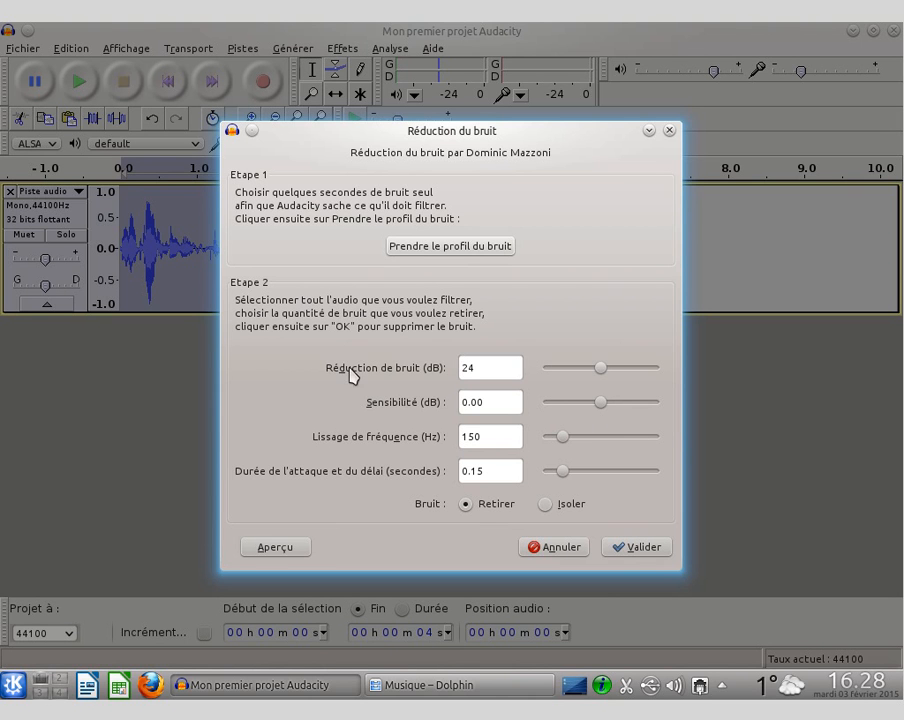
left_click(635, 549)
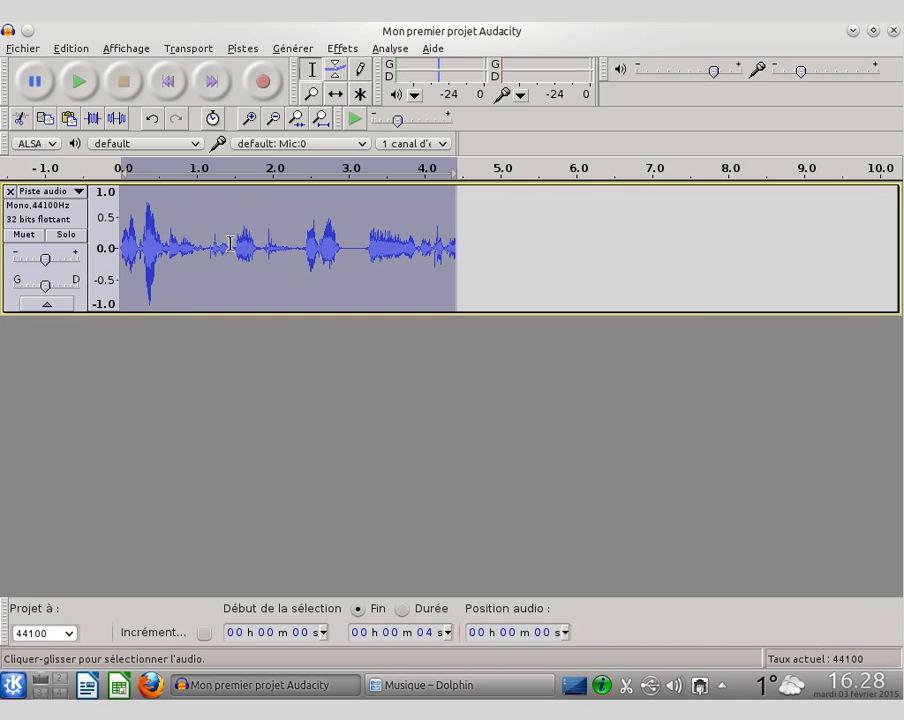
Step: Play the filtered track, and undo the noise reduction to compare it with the unfiltered sound
left_click(79, 84)
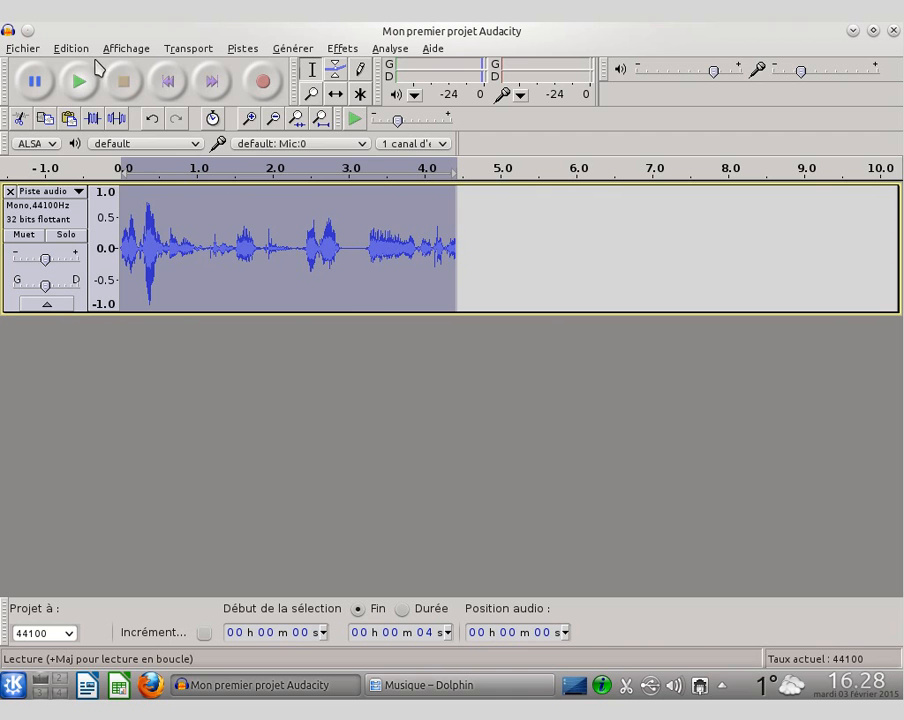
left_click(71, 48)
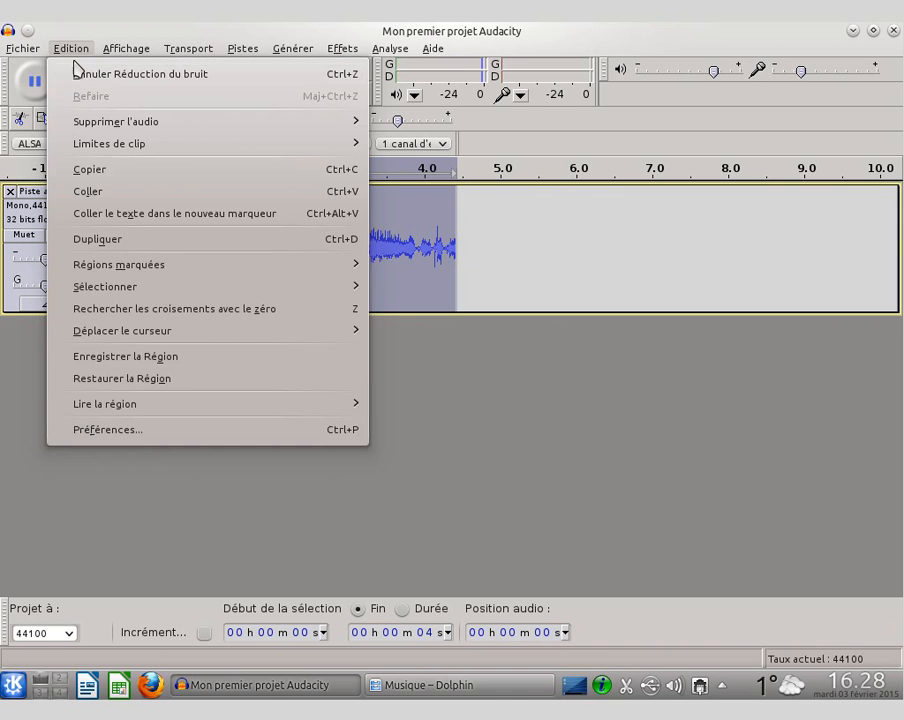
left_click(88, 75)
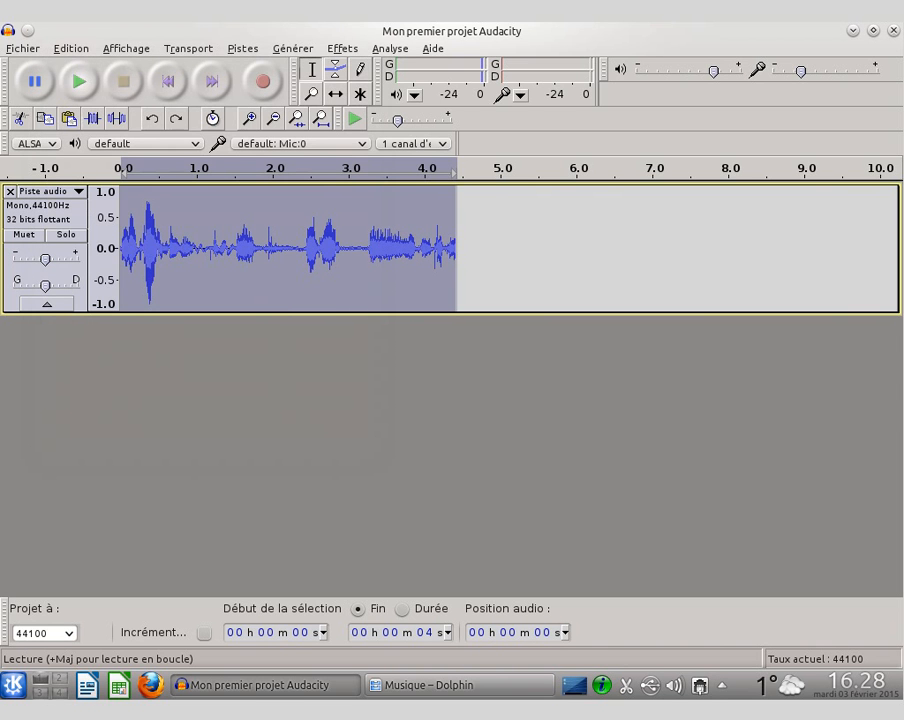
left_click(79, 81)
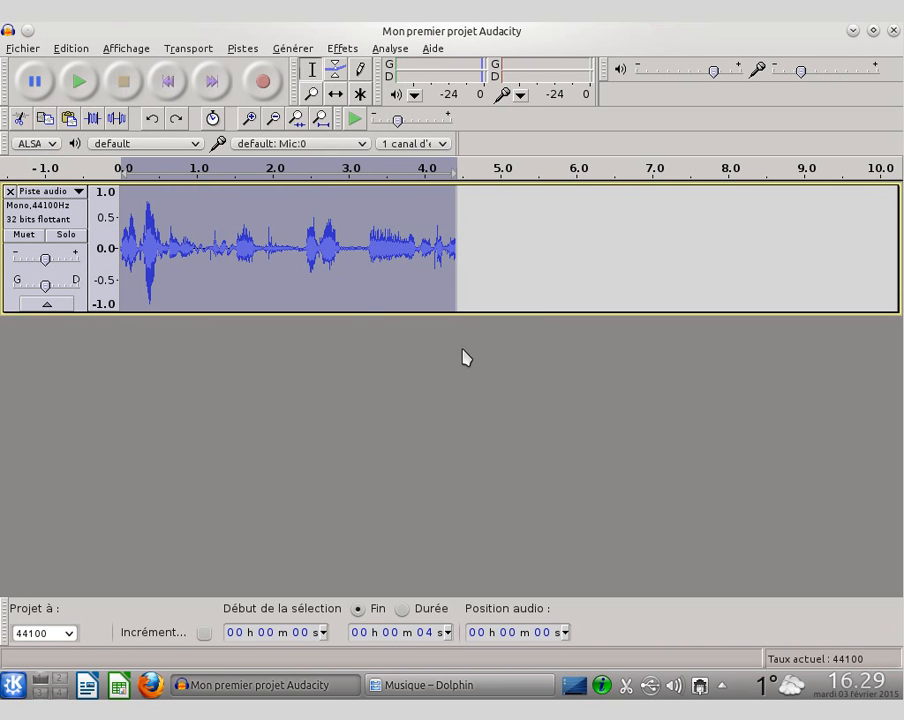
left_click(343, 49)
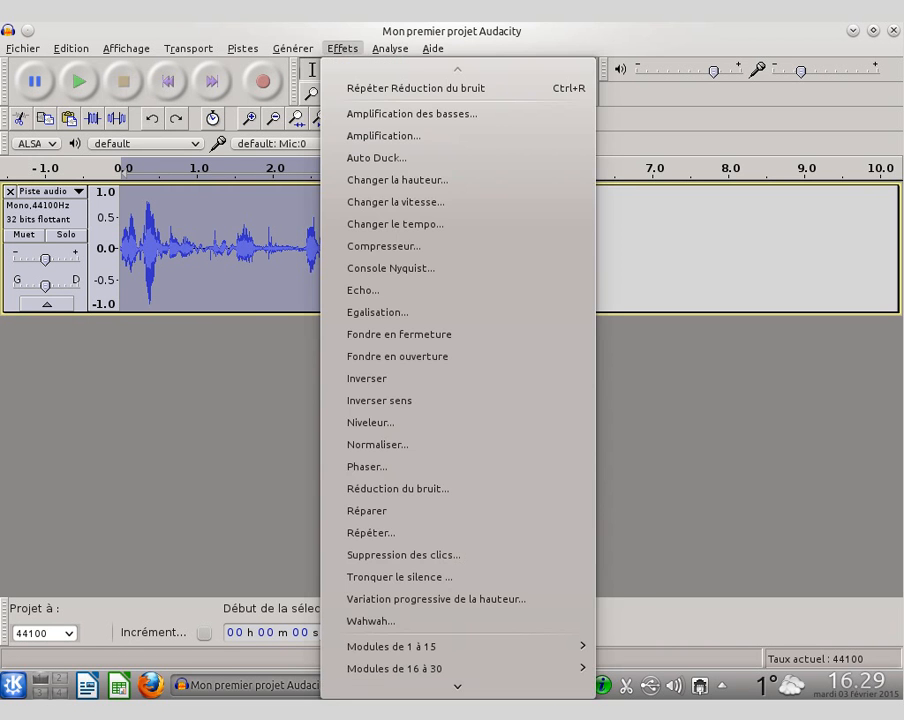
left_click(343, 49)
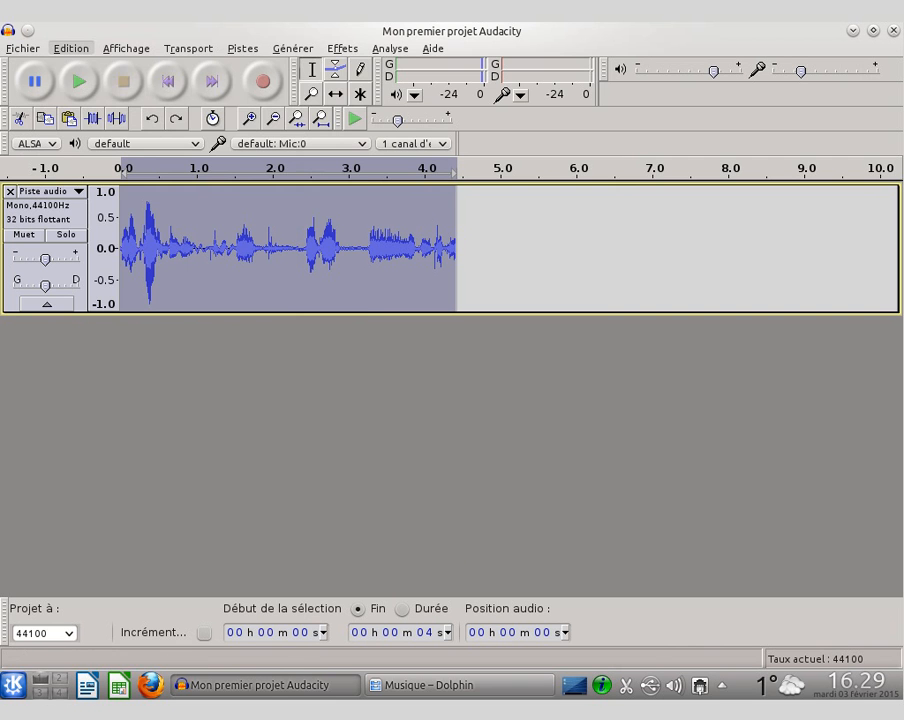
left_click(71, 48)
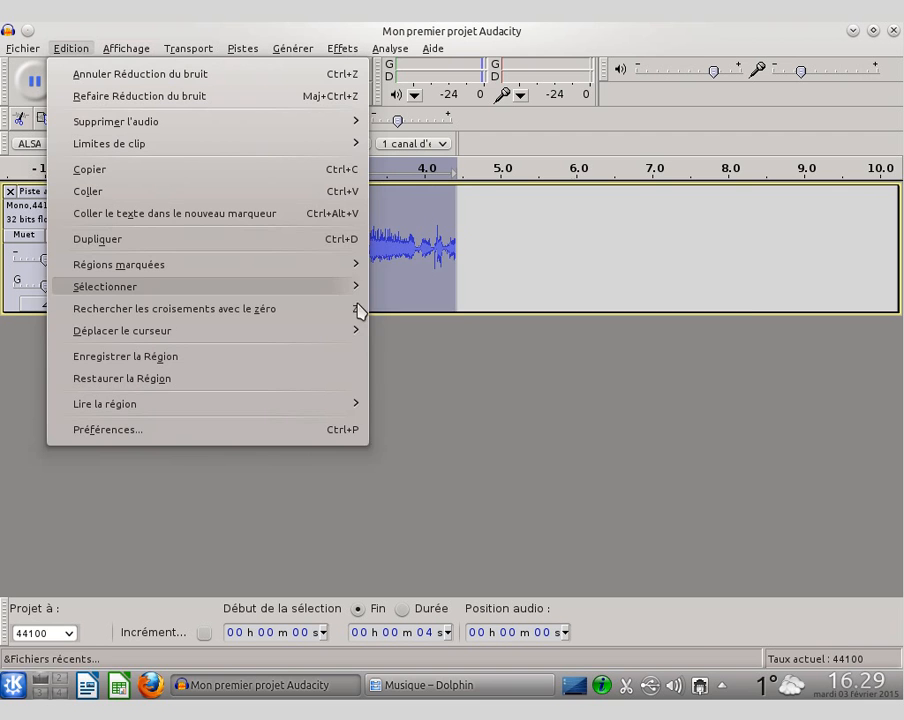
left_click(20, 398)
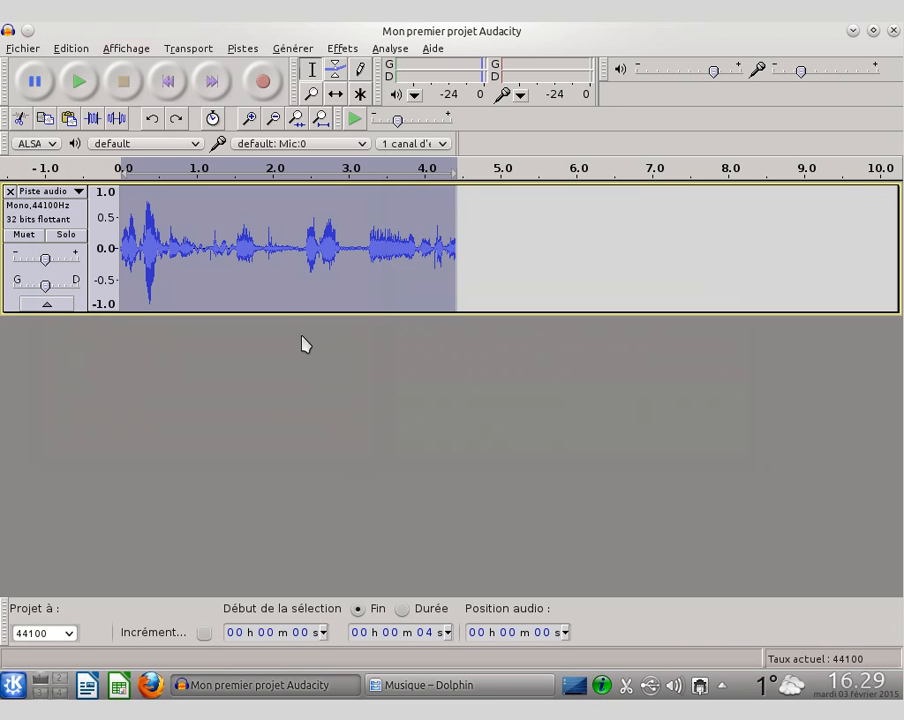
Step: Save the current Audacity project under its existing name
left_click(21, 48)
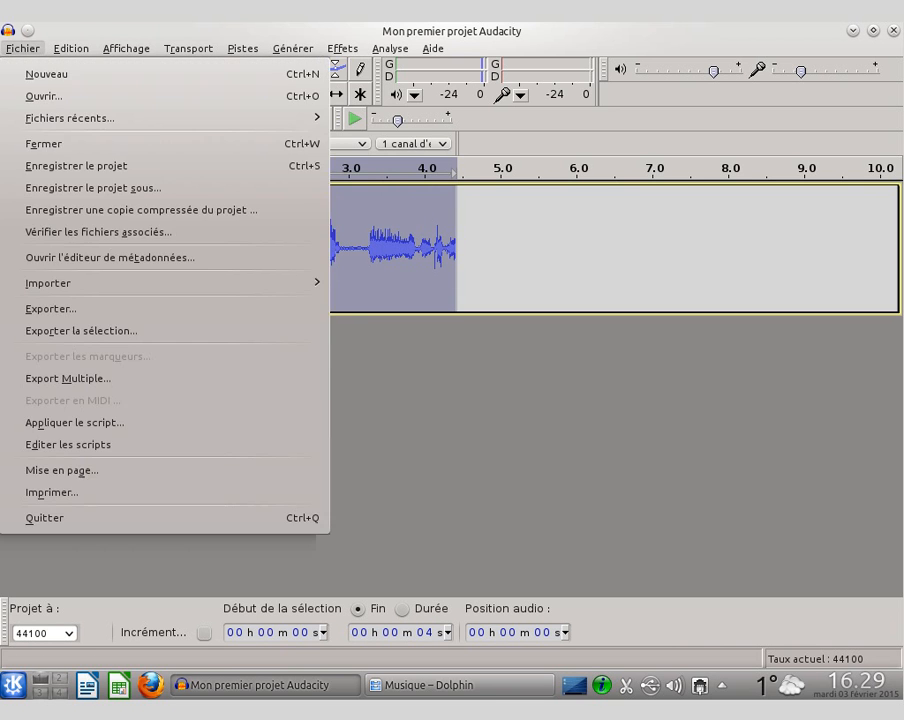
left_click(57, 166)
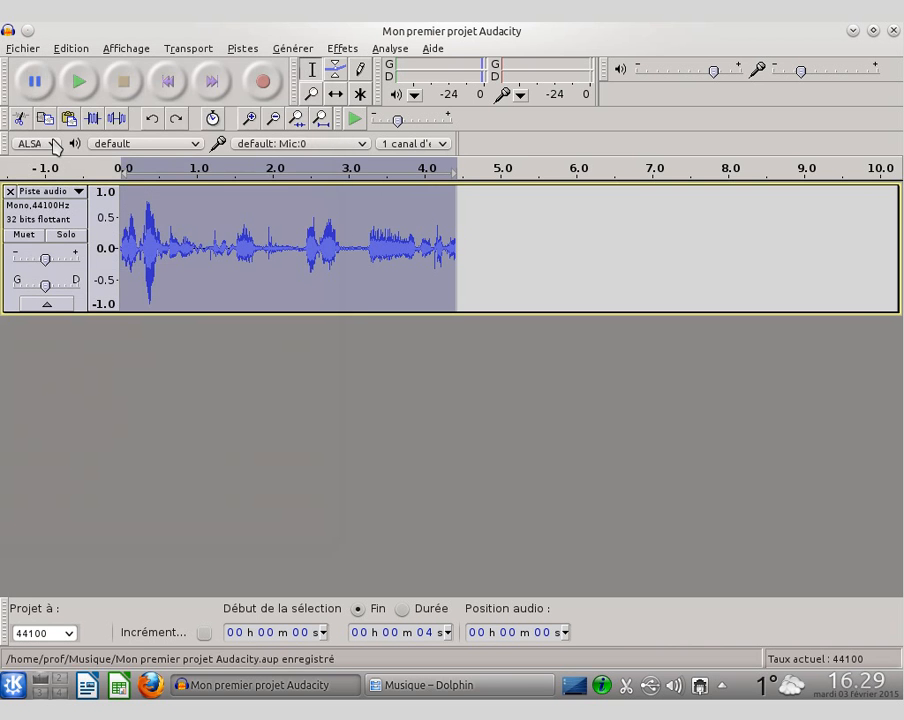
Step: Export the audio as an Ogg Vorbis file named "Mon deuxieme projet Audacity" in the Musique folder, leaving the metadata empty
left_click(21, 48)
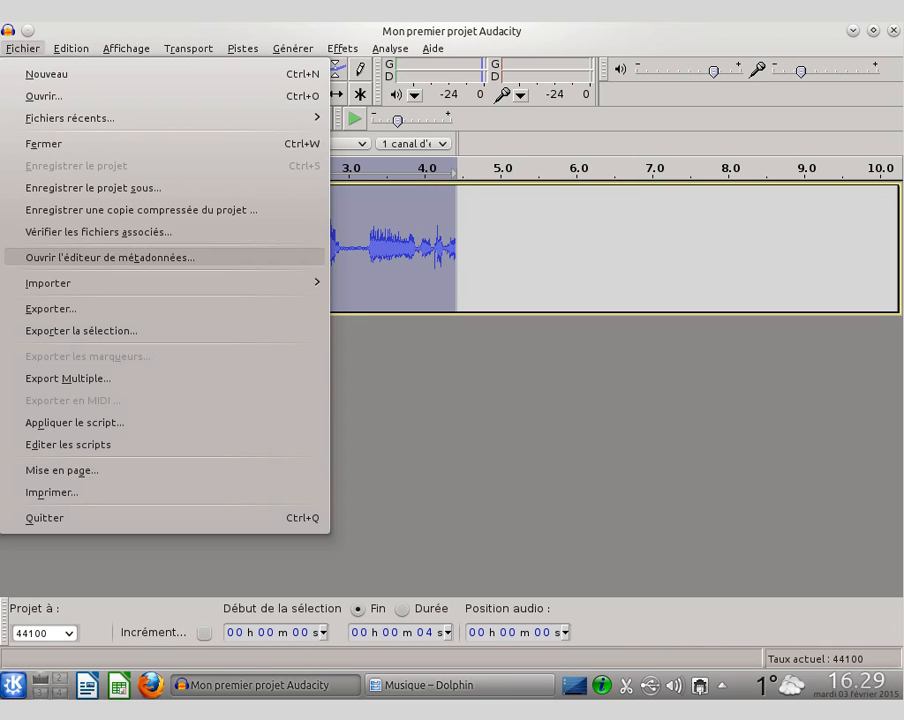
left_click(123, 314)
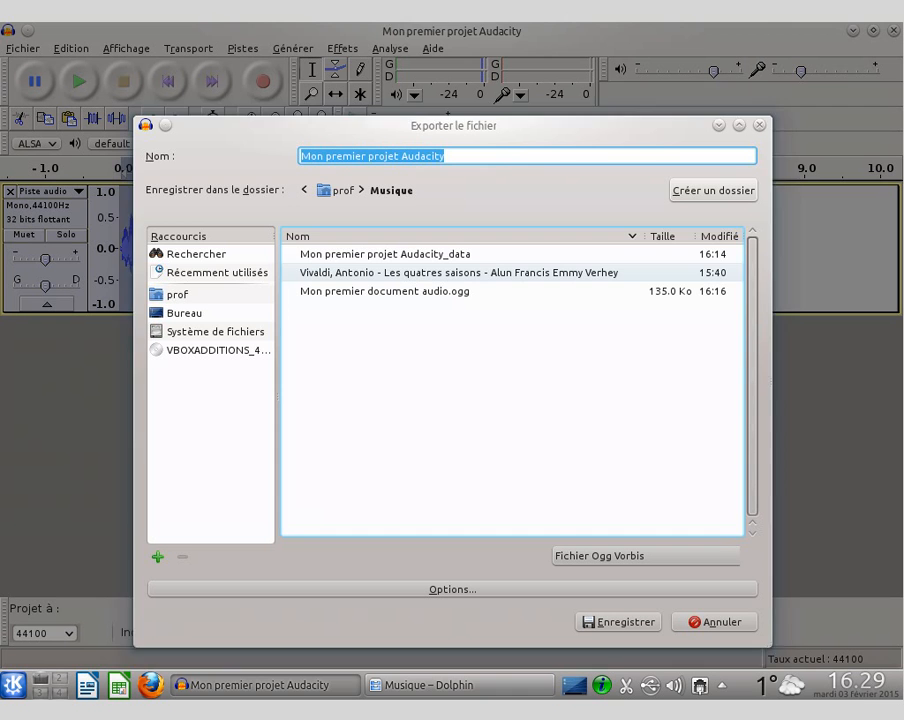
left_click(328, 156)
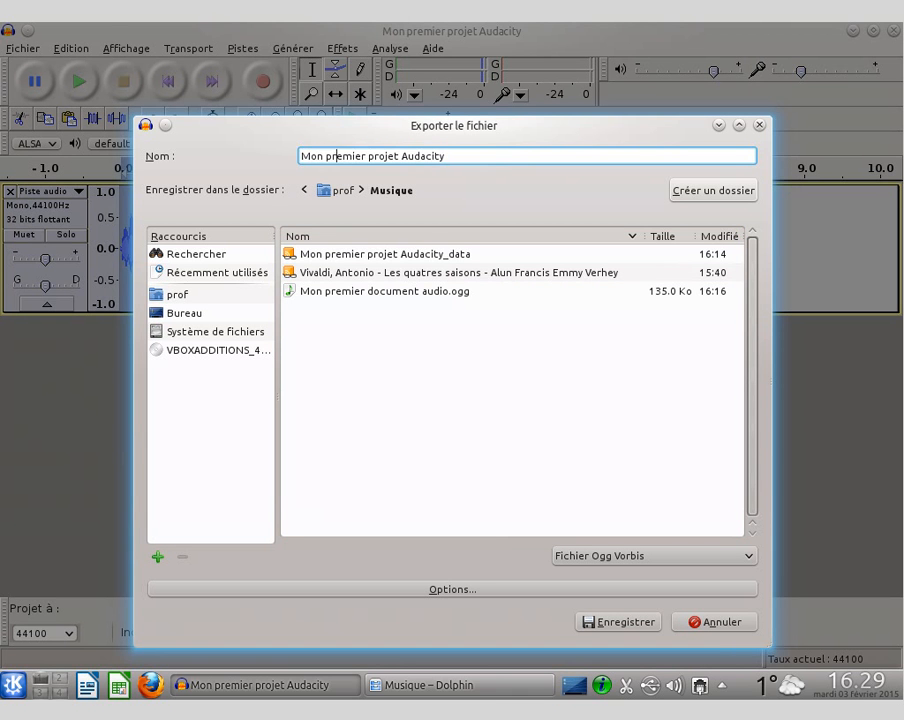
double_click(328, 156)
type("deux")
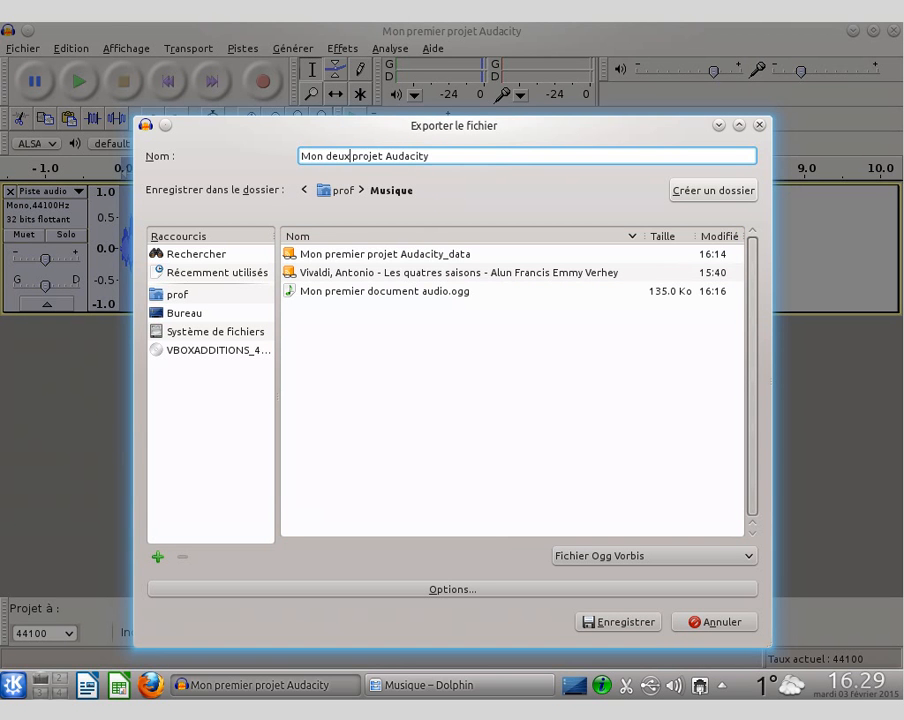
type("ieme")
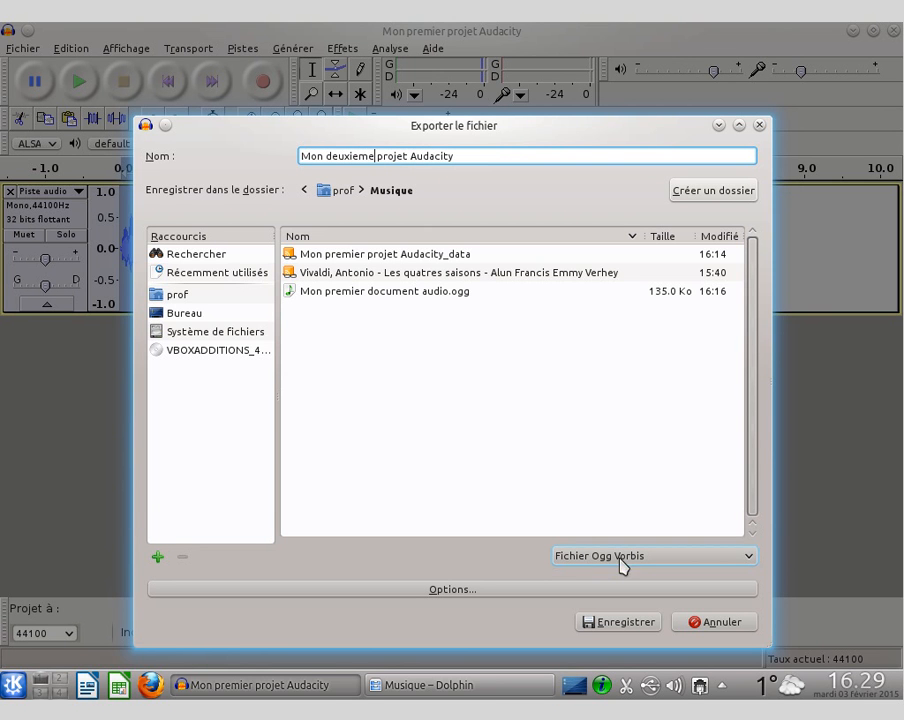
left_click(624, 622)
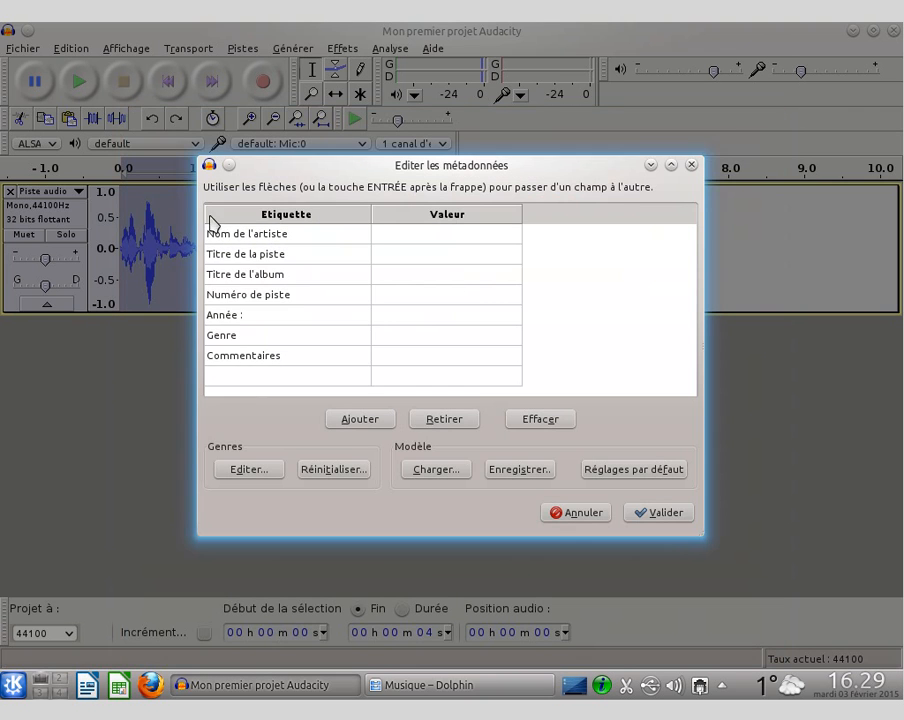
left_click(648, 514)
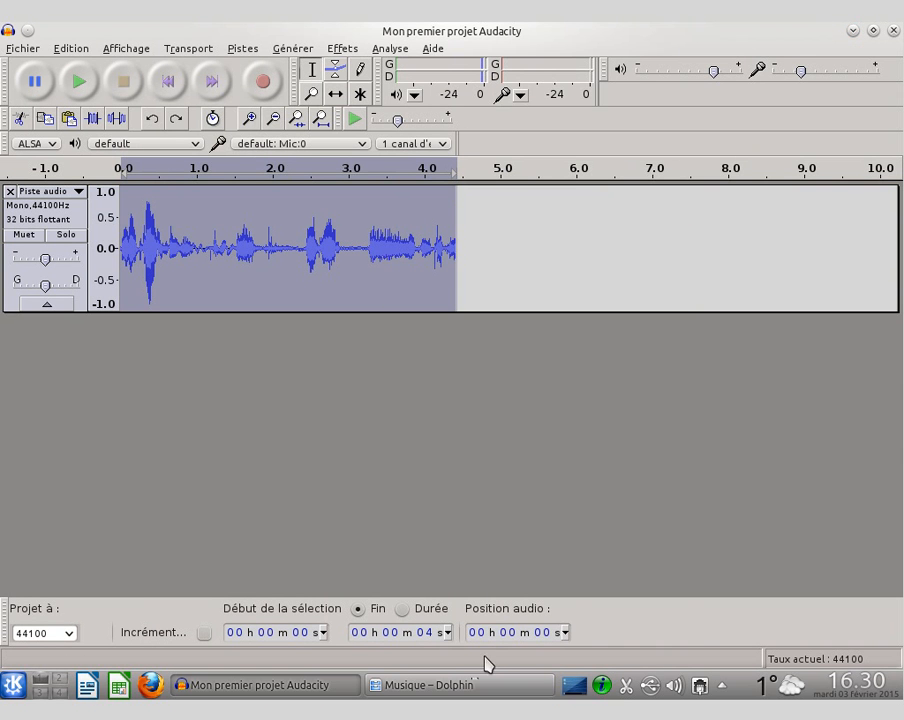
Step: Switch to the Musique folder in Dolphin and listen to "Mon deuxieme projet Audacity.ogg" in the preview
mouse_move(470, 684)
left_click(441, 686)
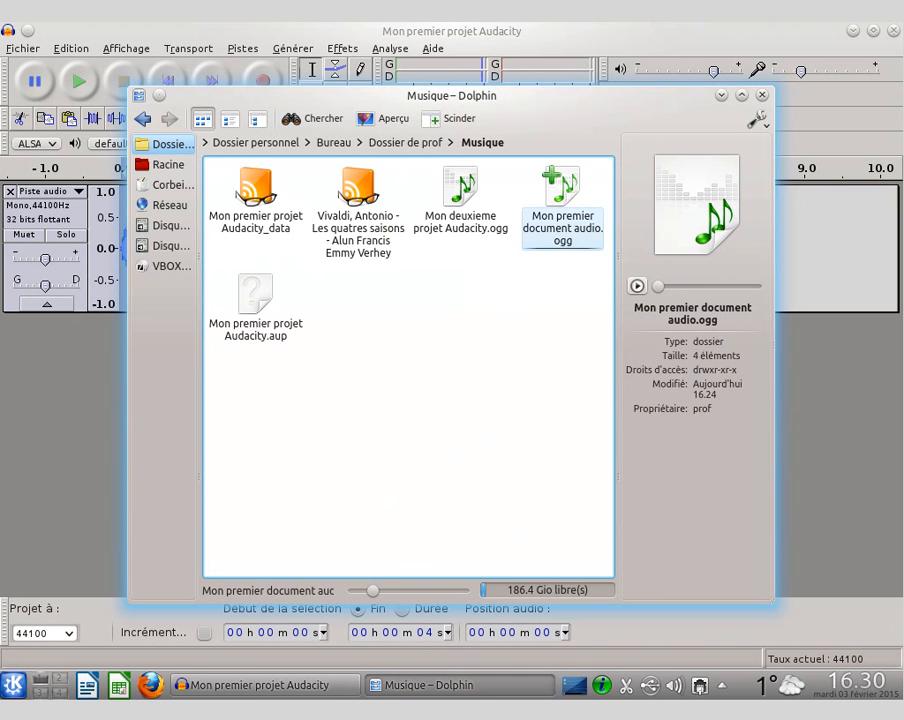
left_click(460, 195)
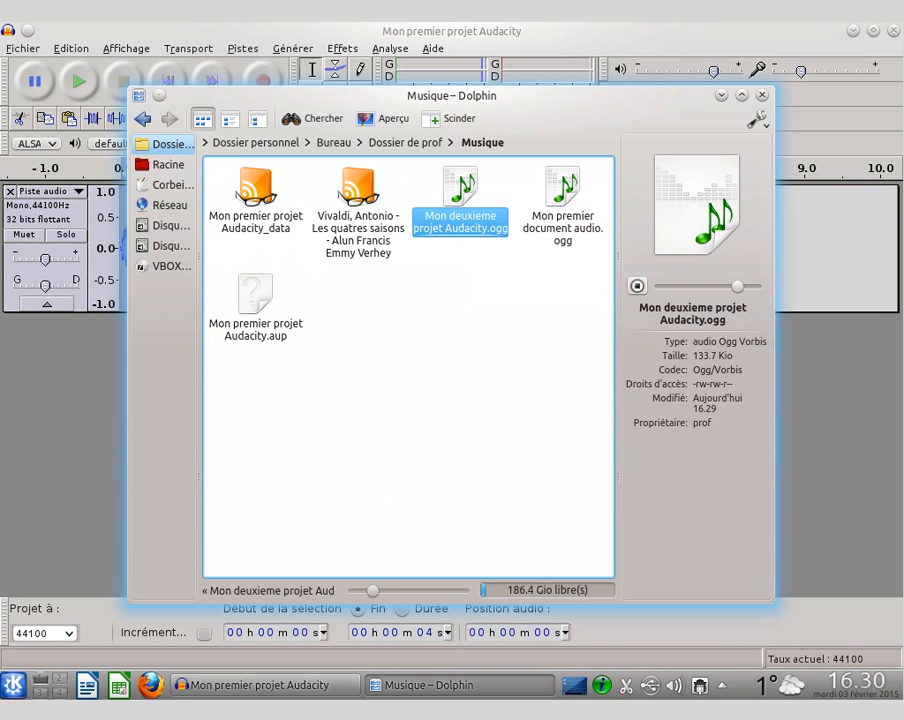
Step: Return to Audacity and redo the noise reduction (Réduction du bruit) on the track
left_click(466, 40)
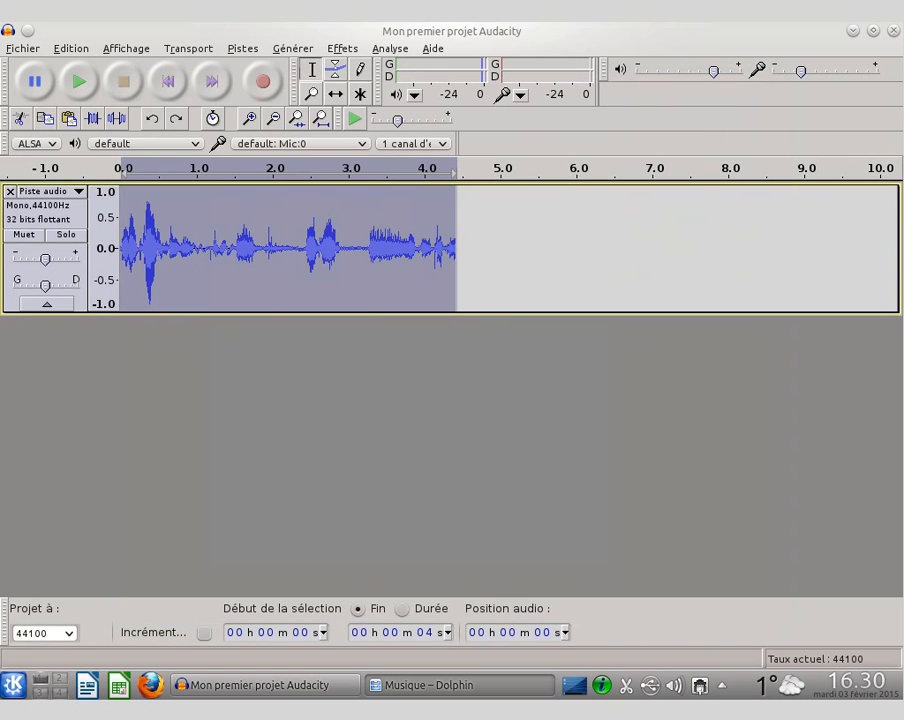
left_click(68, 48)
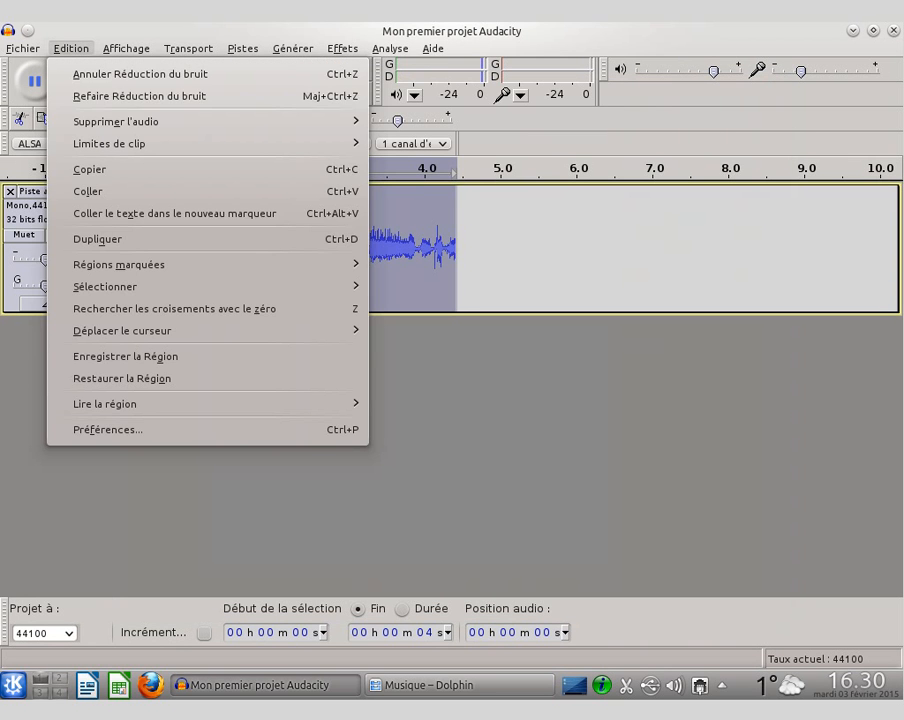
left_click(102, 98)
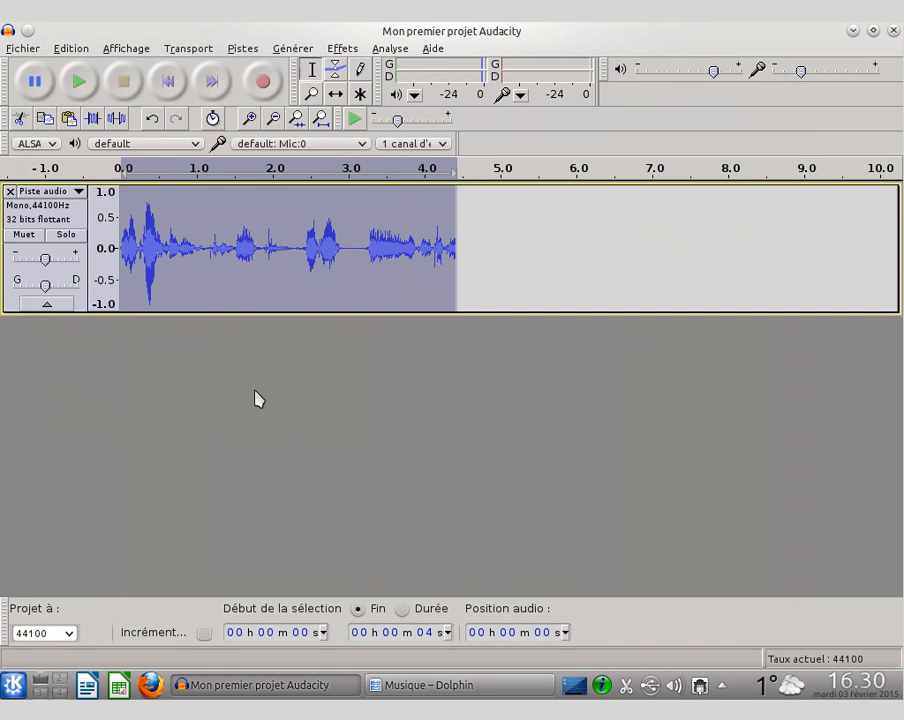
Step: Export the selected audio as Ogg Vorbis over the existing "Mon deuxieme projet Audacity.ogg", replacing the file and leaving the metadata empty
left_click(20, 48)
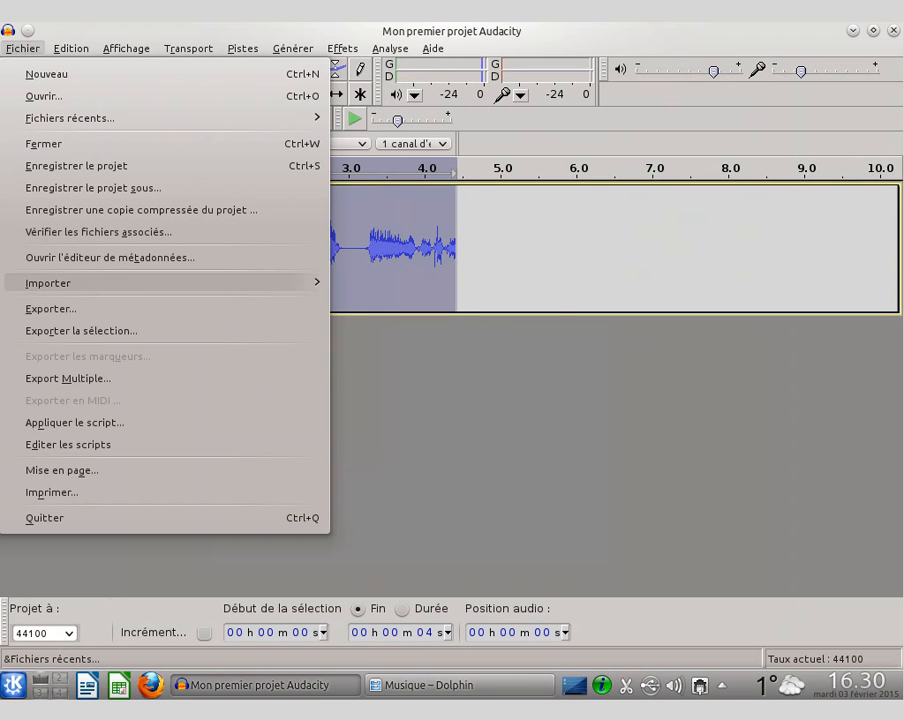
left_click(130, 330)
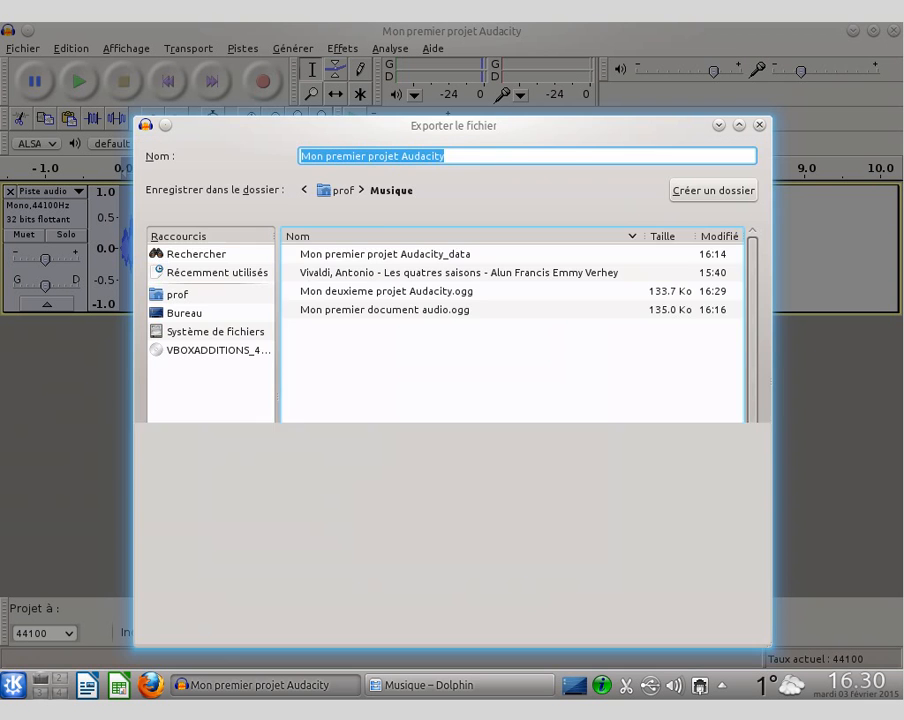
left_click(372, 292)
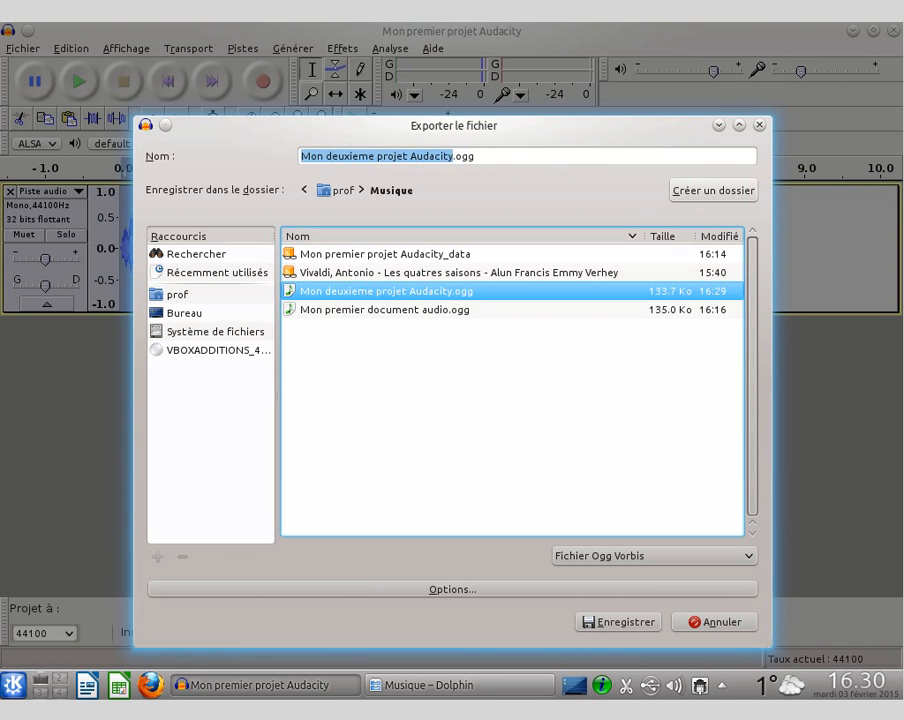
left_click(606, 626)
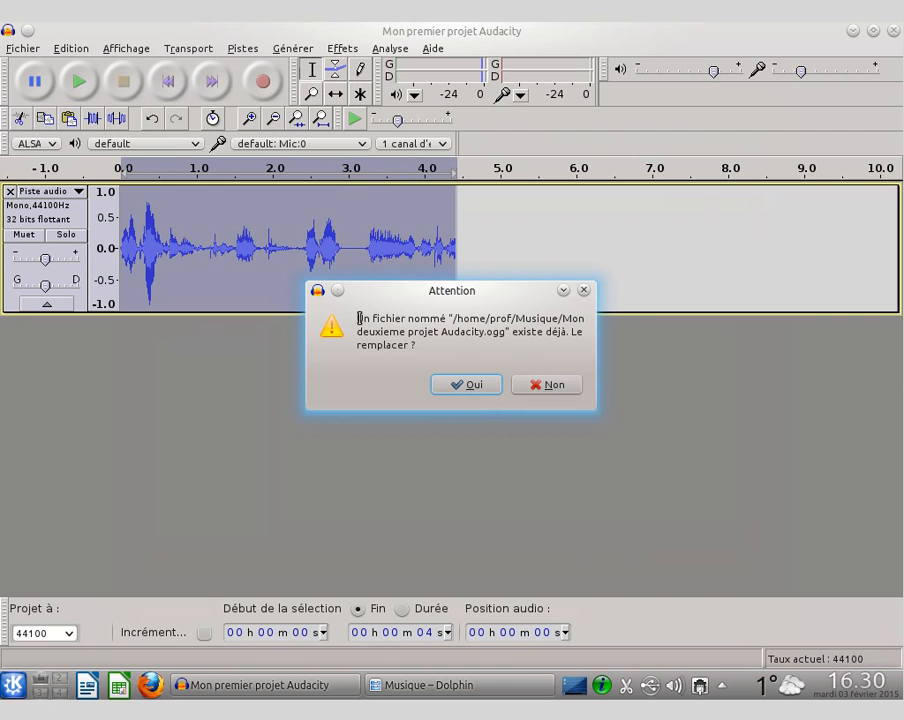
left_click(466, 386)
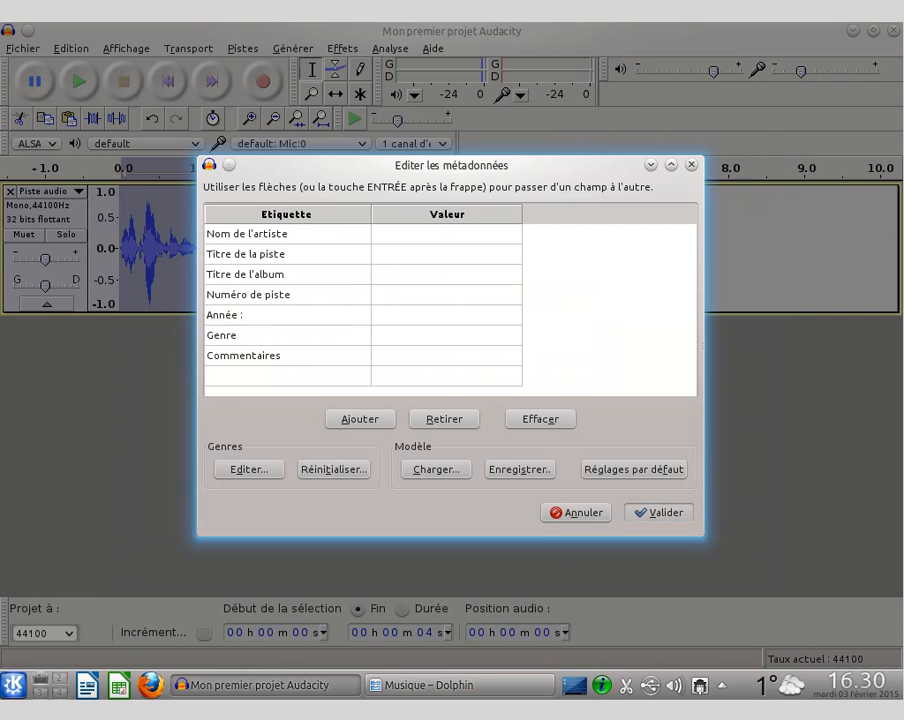
left_click(660, 512)
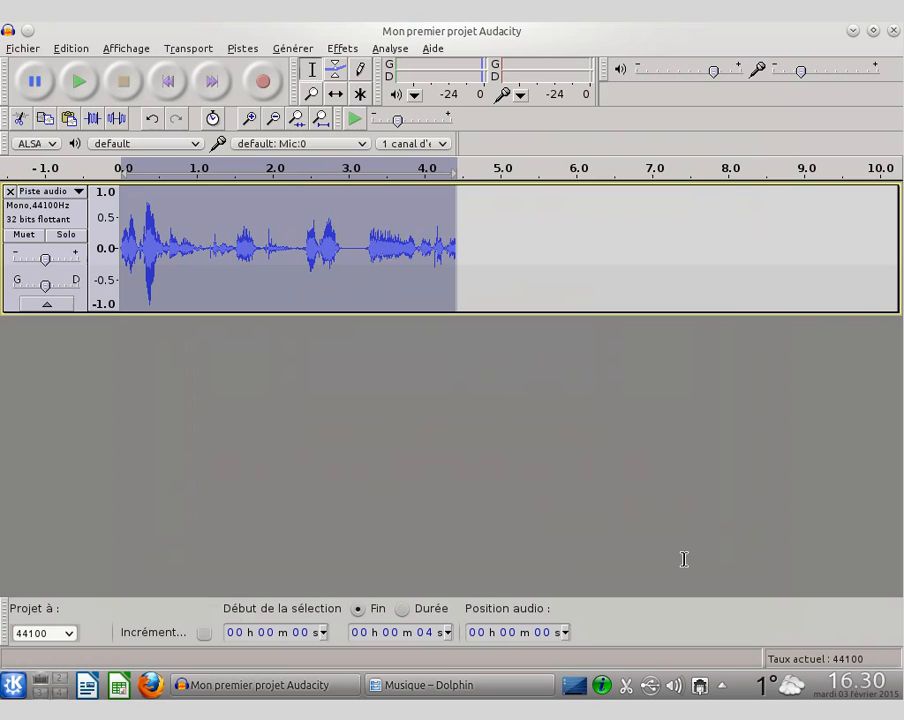
Step: Listen to the replaced "Mon deuxieme projet Audacity.ogg" in Dolphin's preview, and return to Audacity
left_click(472, 687)
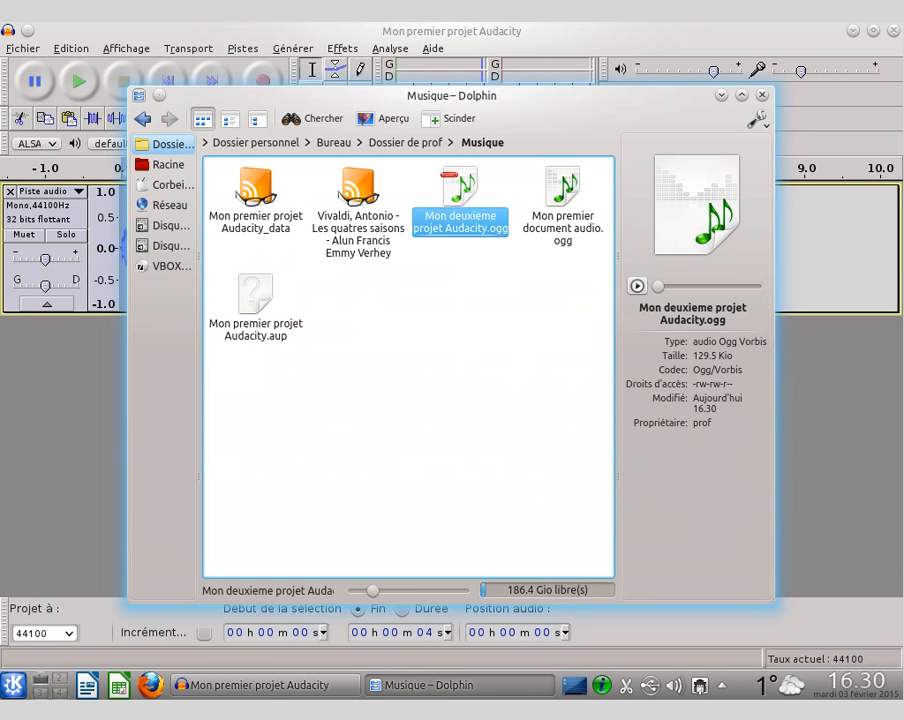
left_click(637, 286)
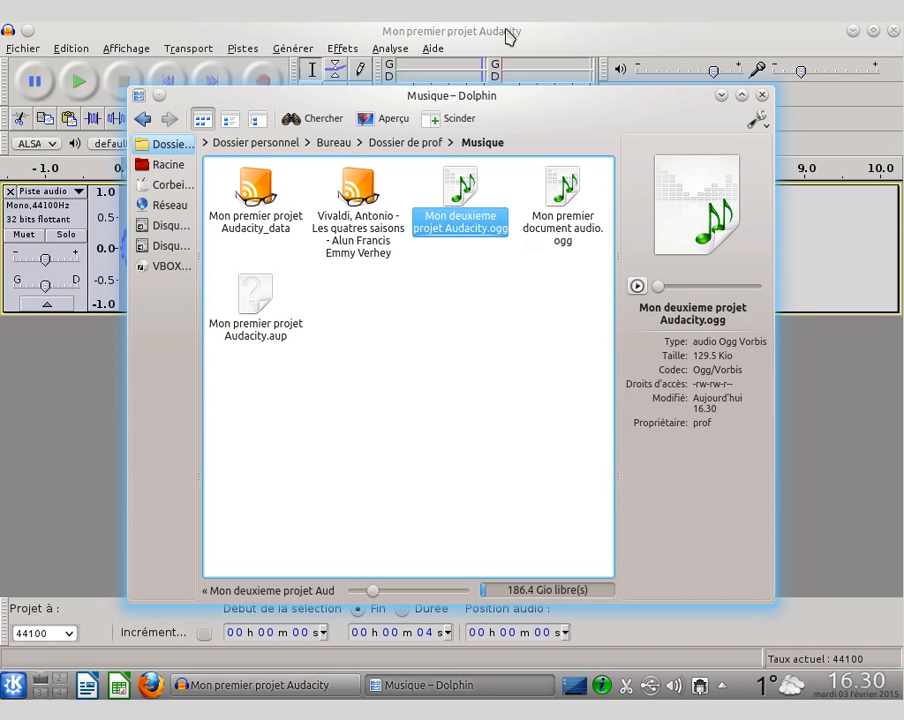
left_click(535, 34)
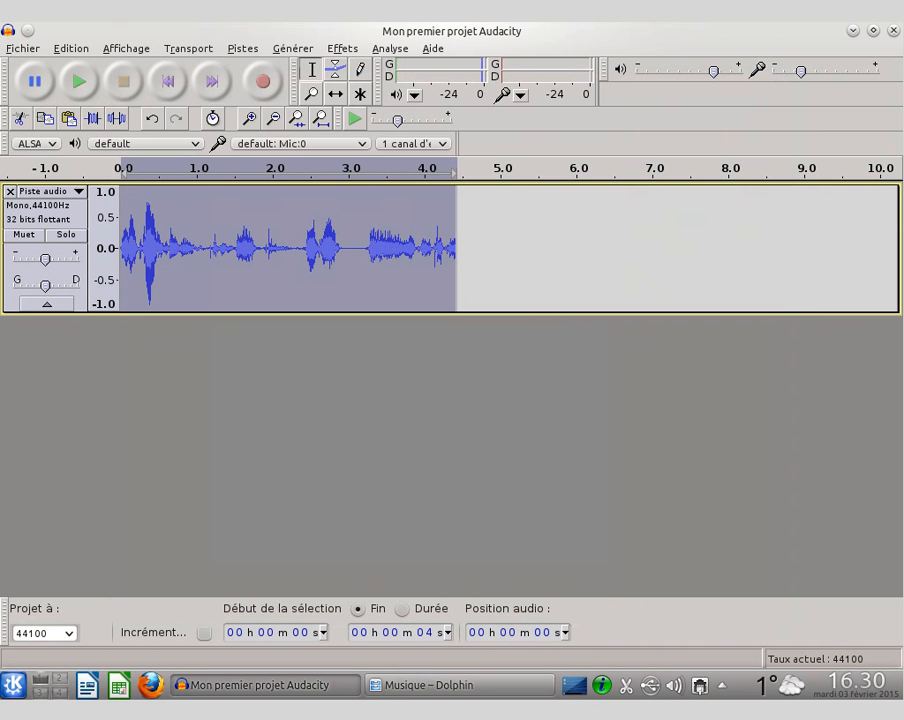